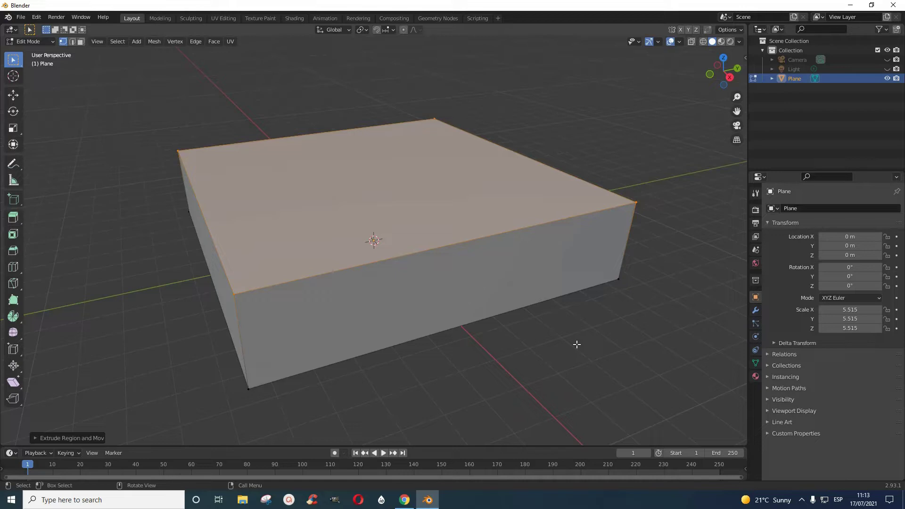
Switch back and forth between Object and Edit Mode, ending in Edit Mode.
left_click(49, 41)
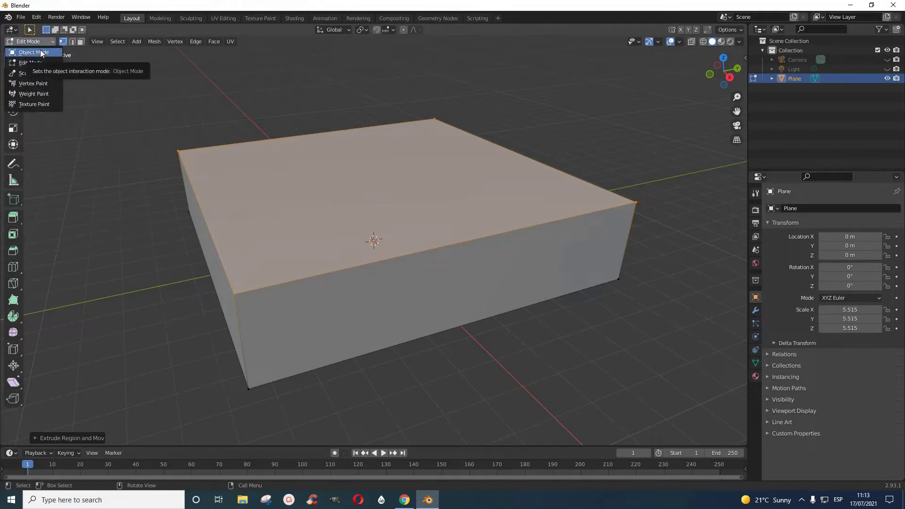
left_click(40, 50)
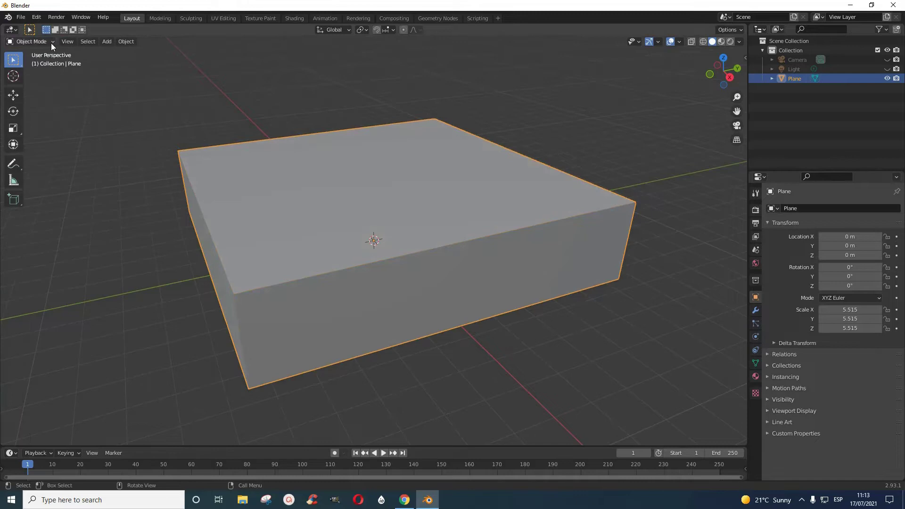
left_click(51, 43)
left_click(38, 61)
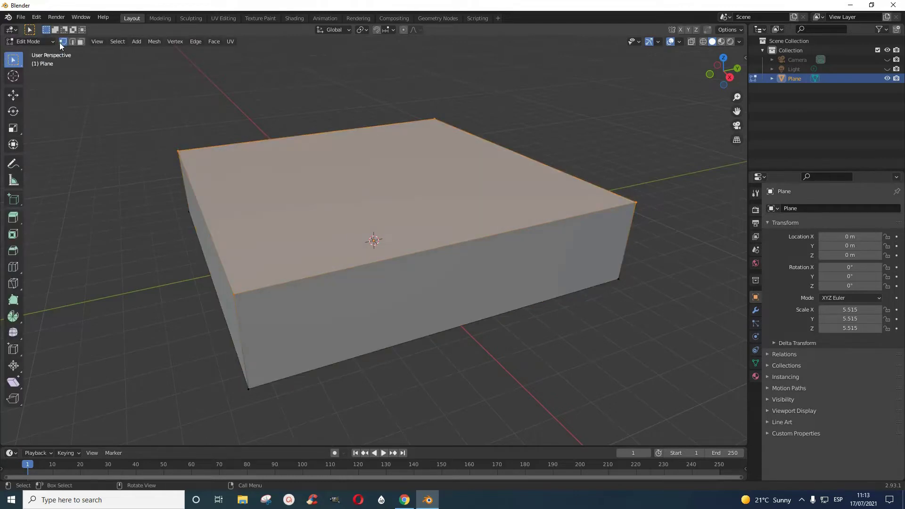
left_click(55, 40)
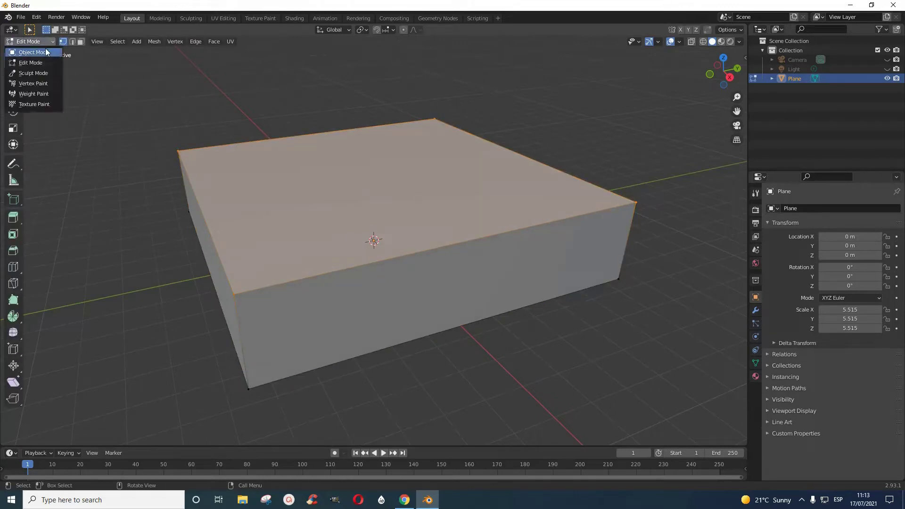
left_click(46, 52)
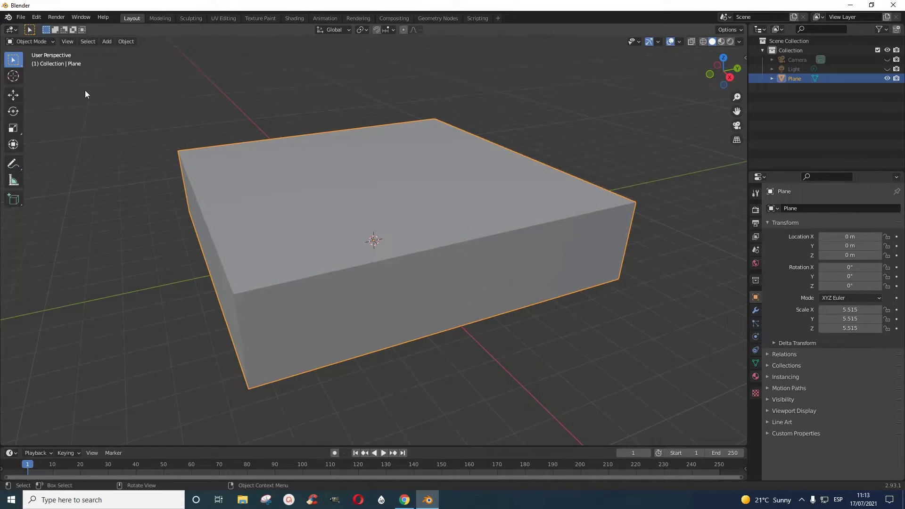
key("Tab")
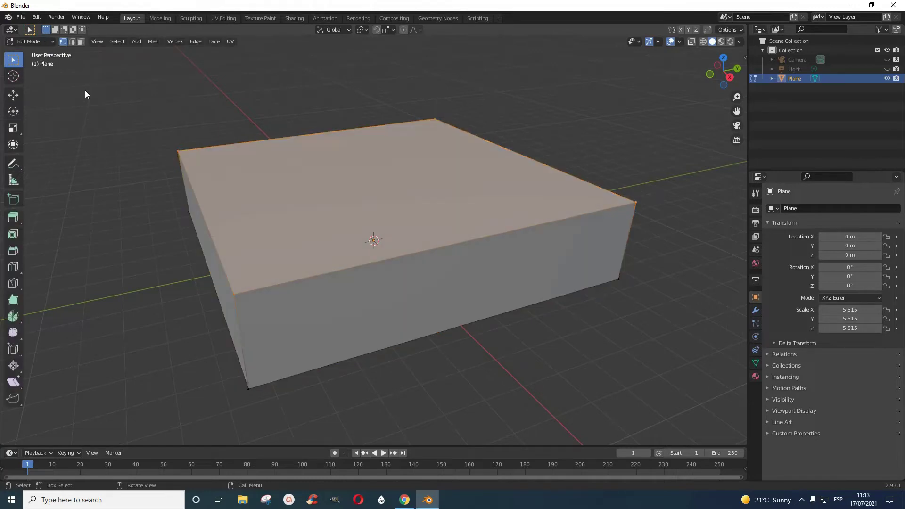
key("Tab")
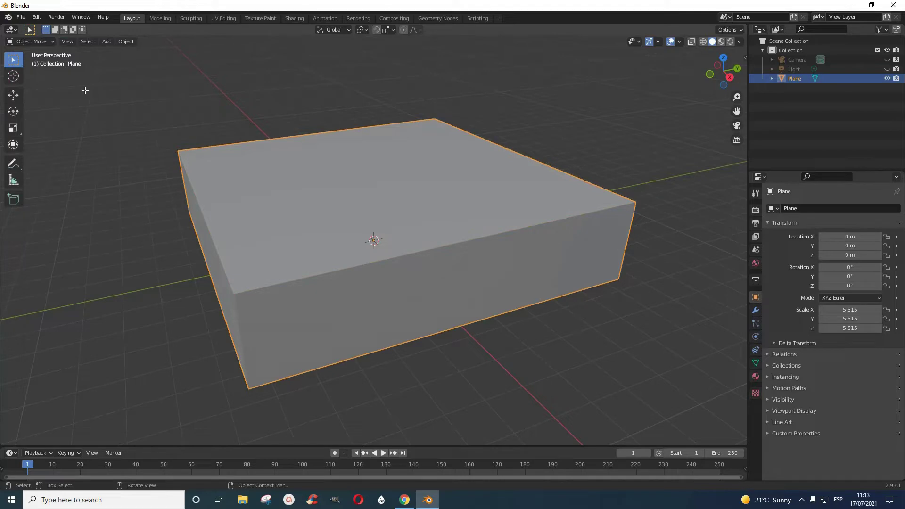
key("Tab")
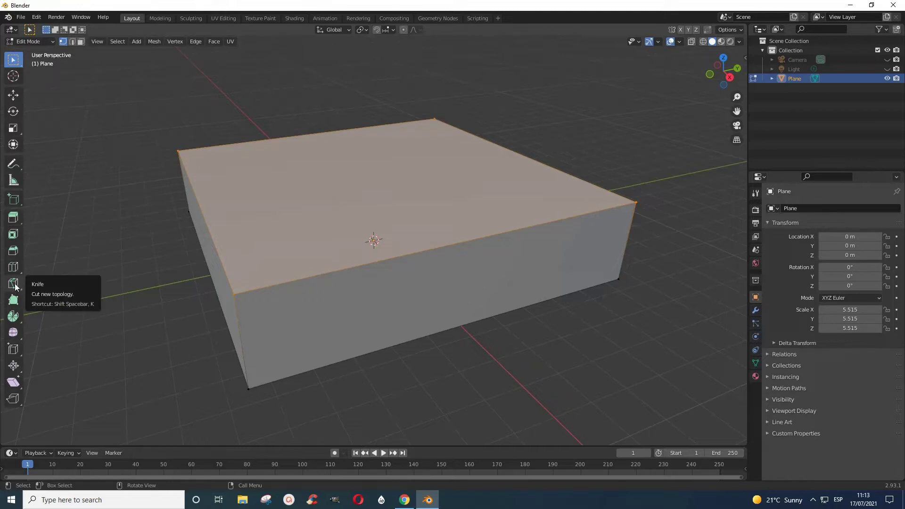
Knife-cut a straight edge from the back edge to the front edge near the slab's left side.
left_click(15, 287)
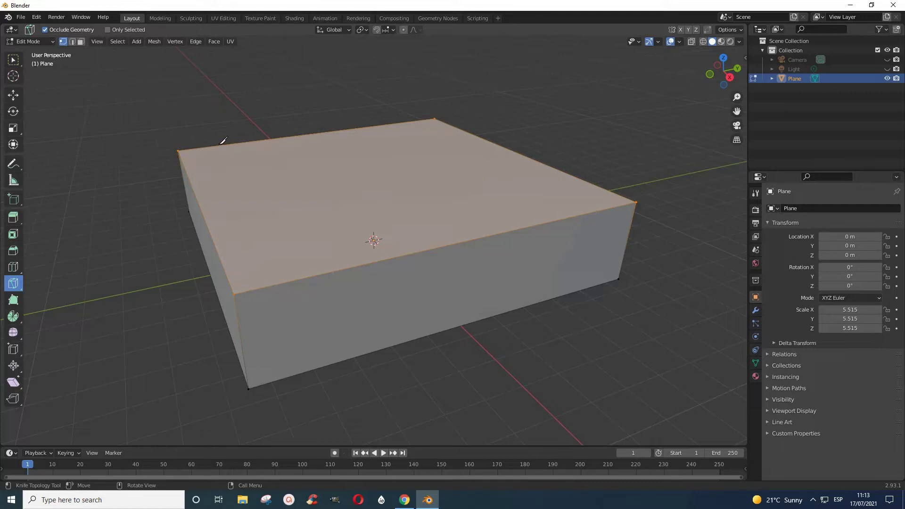
left_click(221, 141)
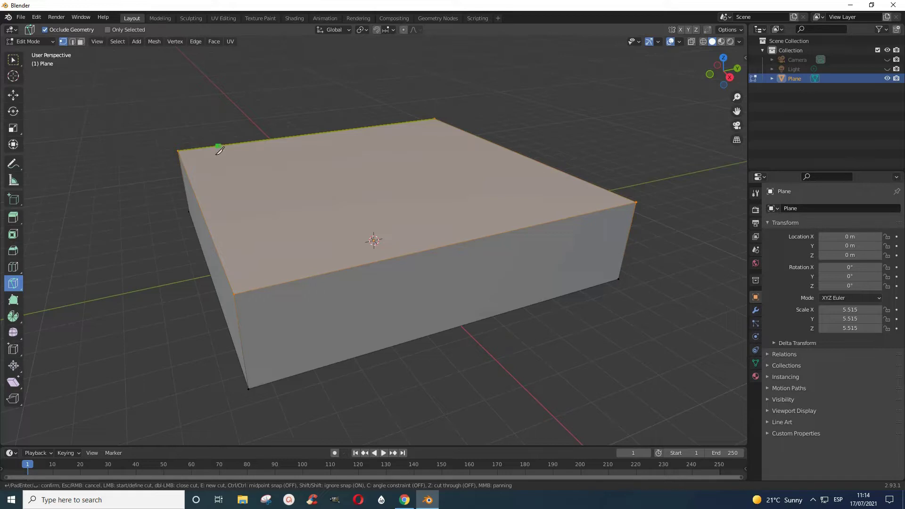
left_click(220, 146)
key("Return")
left_click(287, 281)
key("Escape")
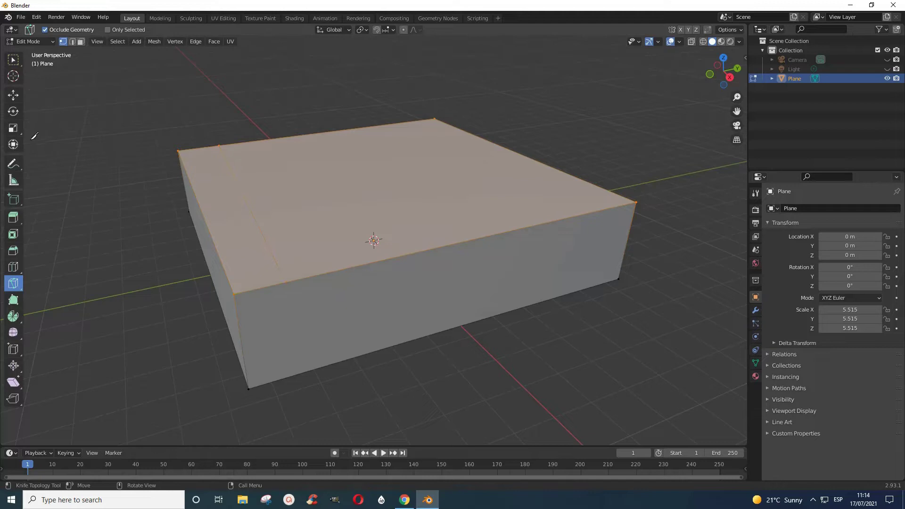
Select the narrow left strip face and extrude it upward with Extrude Region.
left_click(12, 62)
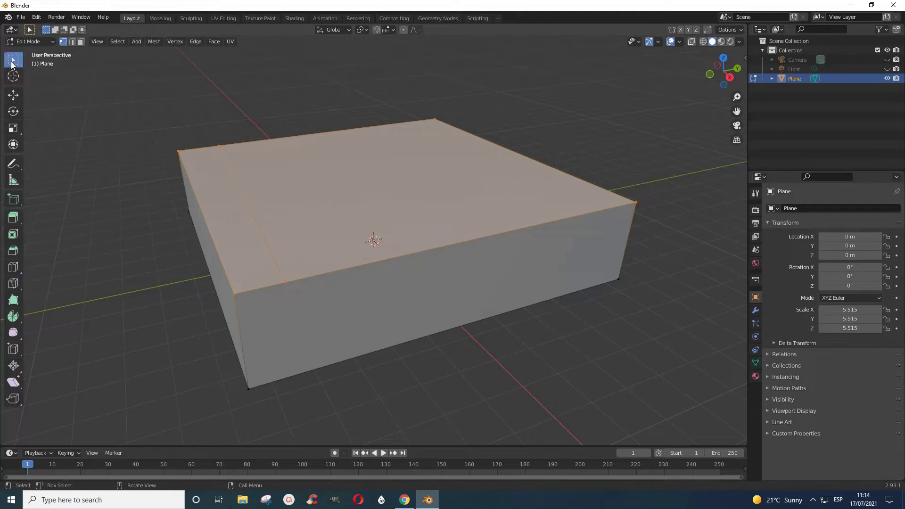
left_click(19, 220)
key("alt+a")
left_click(80, 41)
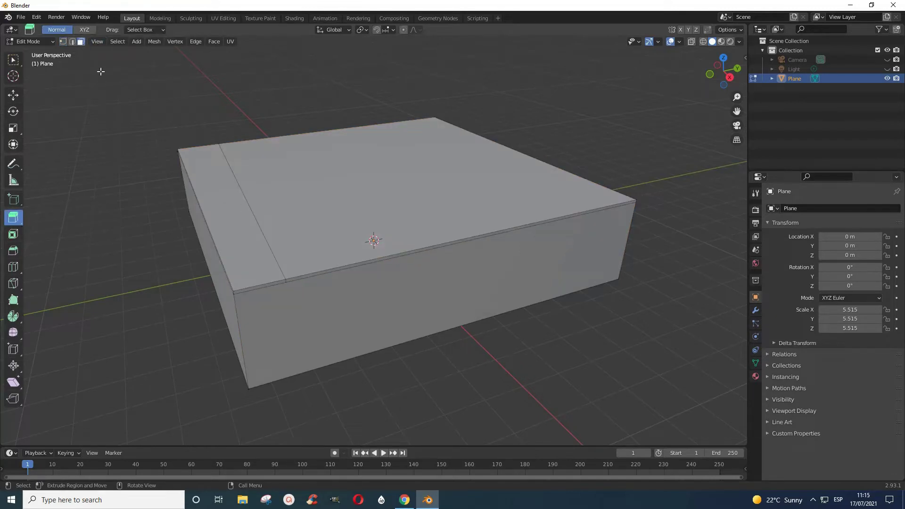
left_click(237, 216)
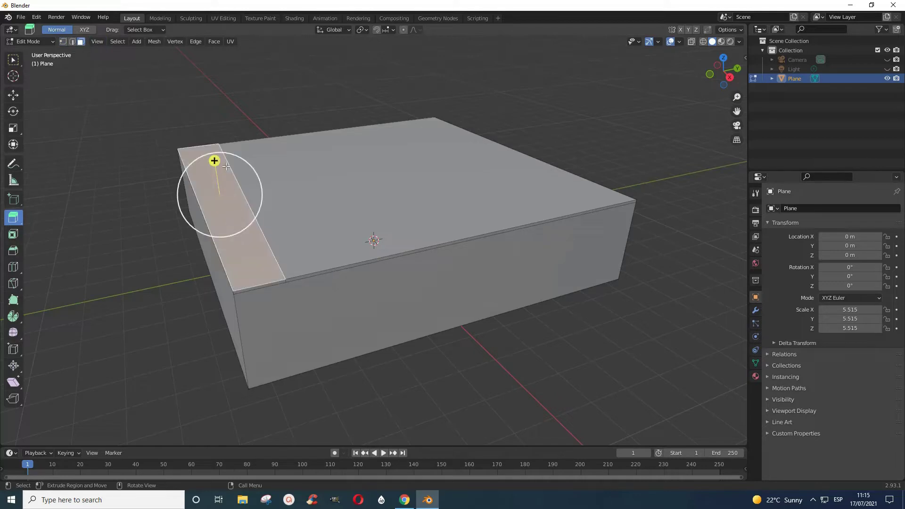
left_click_drag(215, 161, 211, 137)
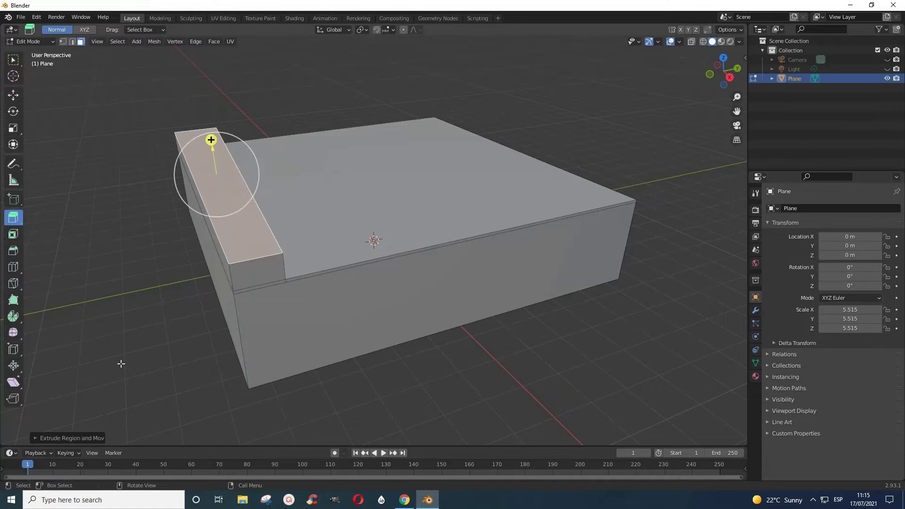
left_click(14, 284)
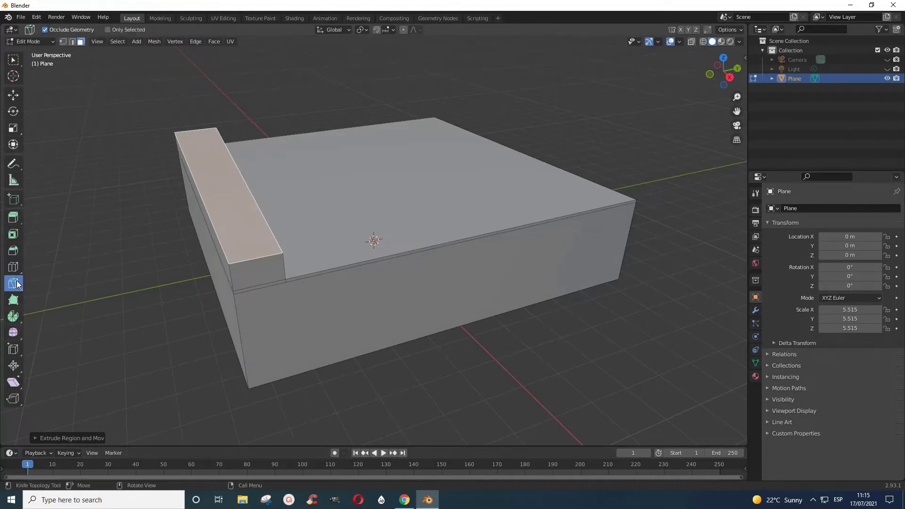
left_click(260, 137)
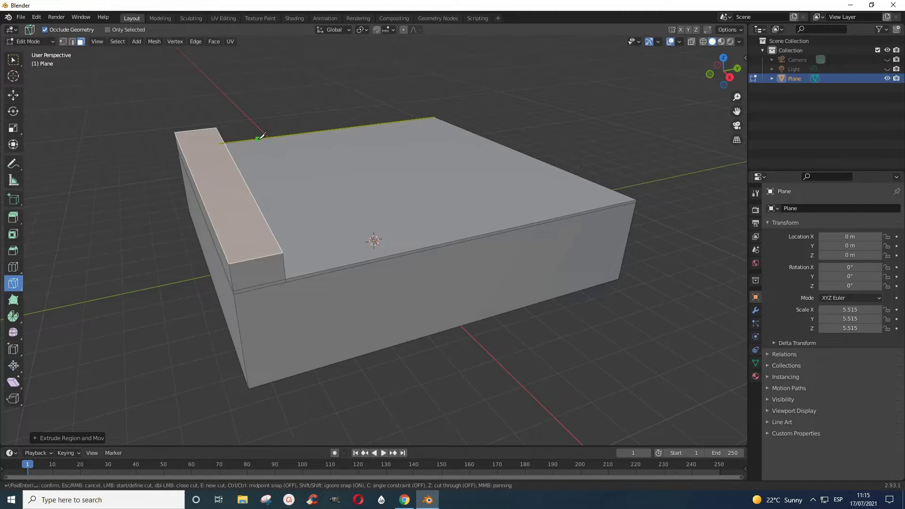
left_click(286, 207)
left_click(340, 201)
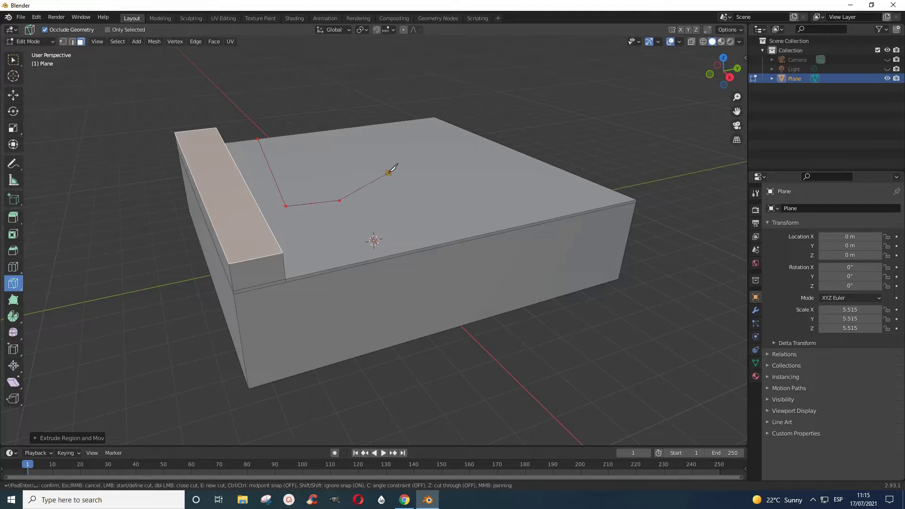
left_click(388, 172)
left_click(420, 201)
key("Escape")
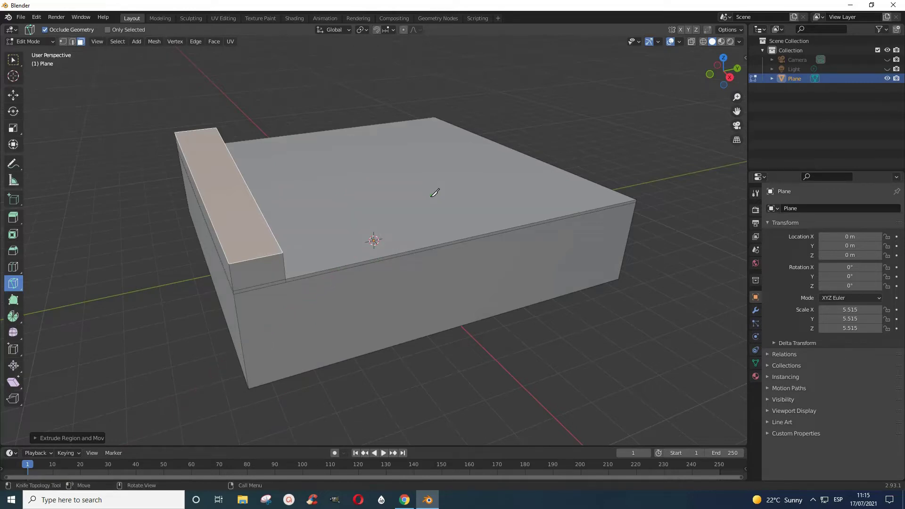
Draw trial knife lines from the back edge across the top face, then discard them.
left_click(275, 137)
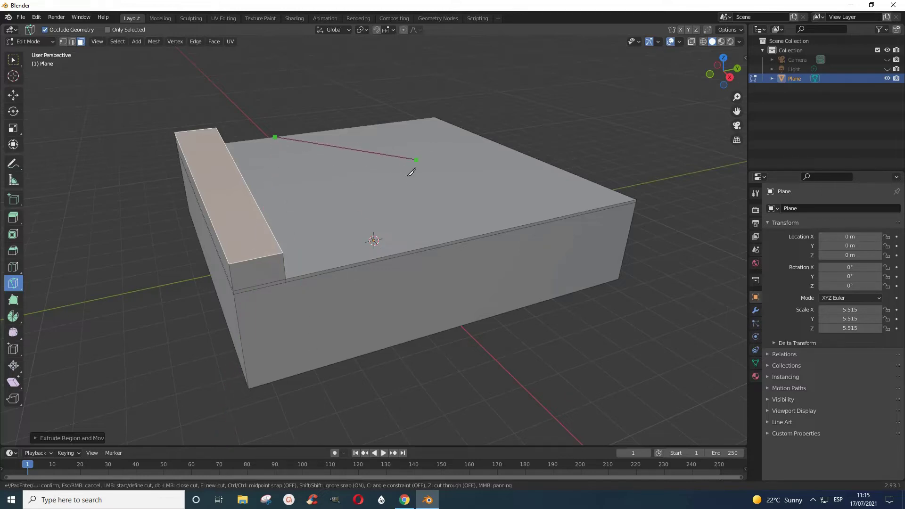
left_click(344, 199)
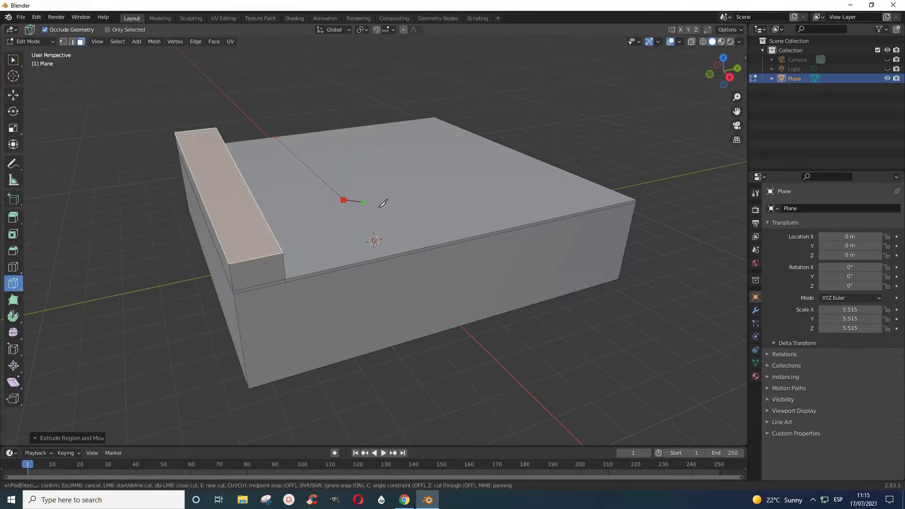
left_click(437, 245)
left_click(437, 244)
left_click(350, 128)
left_click(399, 183)
left_click(439, 198)
left_click(475, 203)
key("Escape")
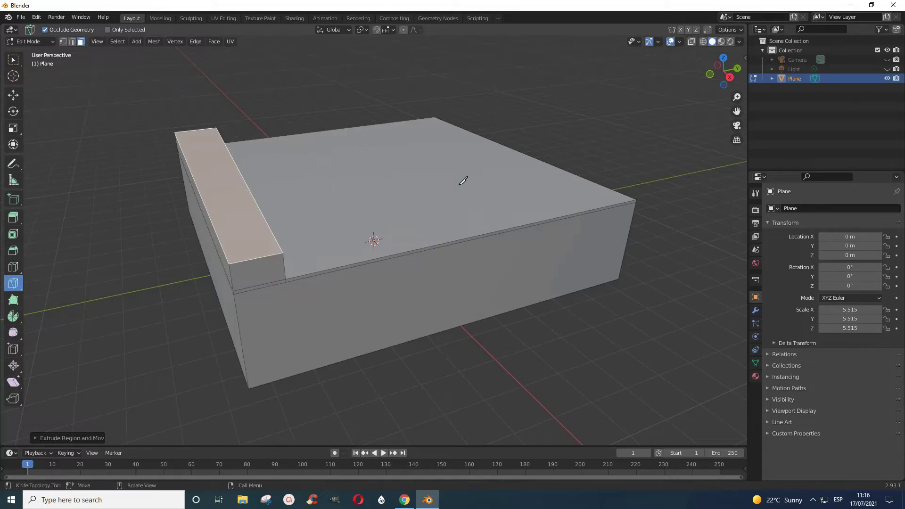
left_click(293, 133)
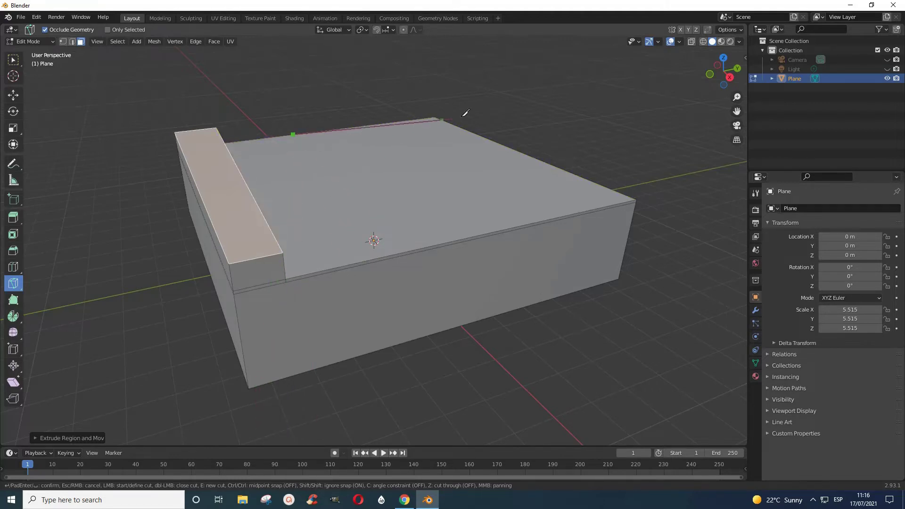
left_click(438, 118)
left_click(292, 135)
key("Return")
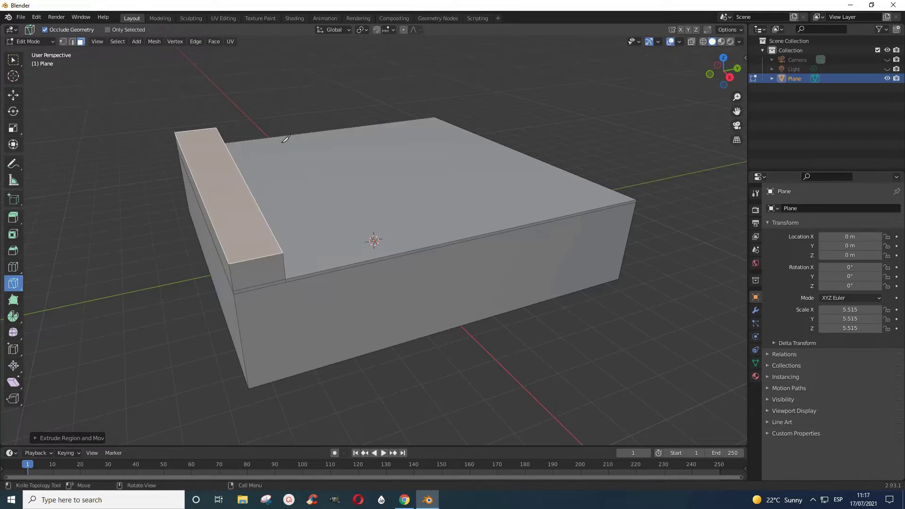
left_click(285, 134)
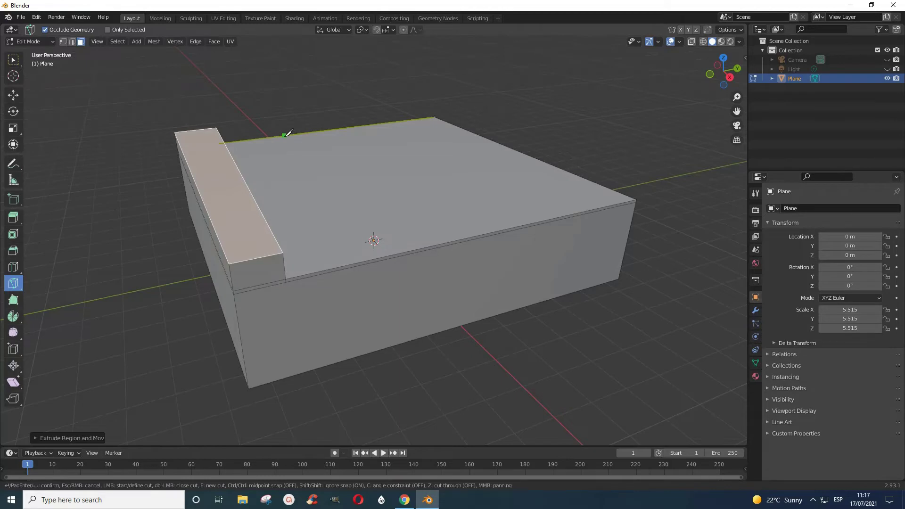
left_click(465, 238)
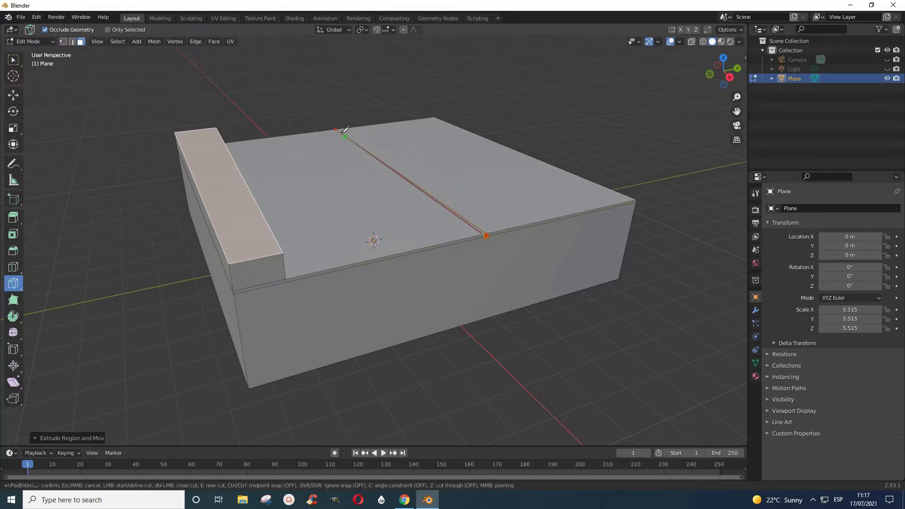
left_click(340, 129)
left_click(496, 232)
key("Return")
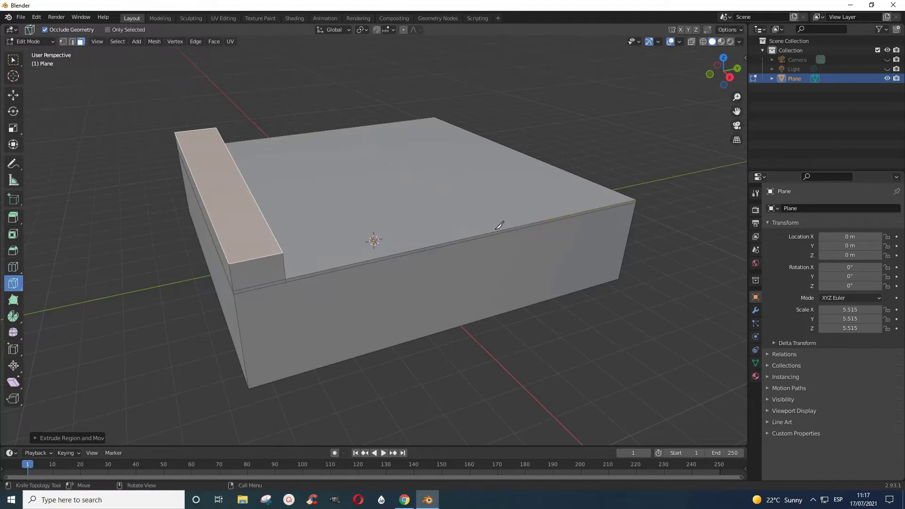
left_click(320, 131)
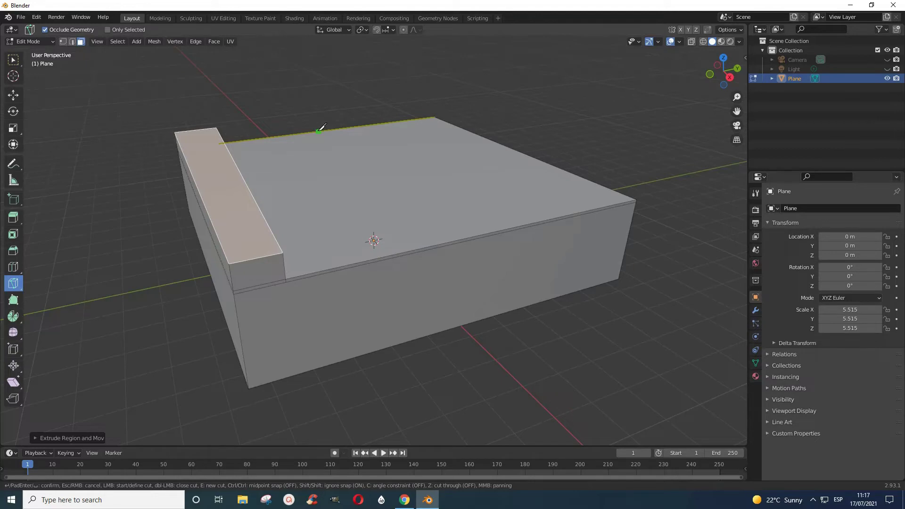
left_click(319, 131)
key("c")
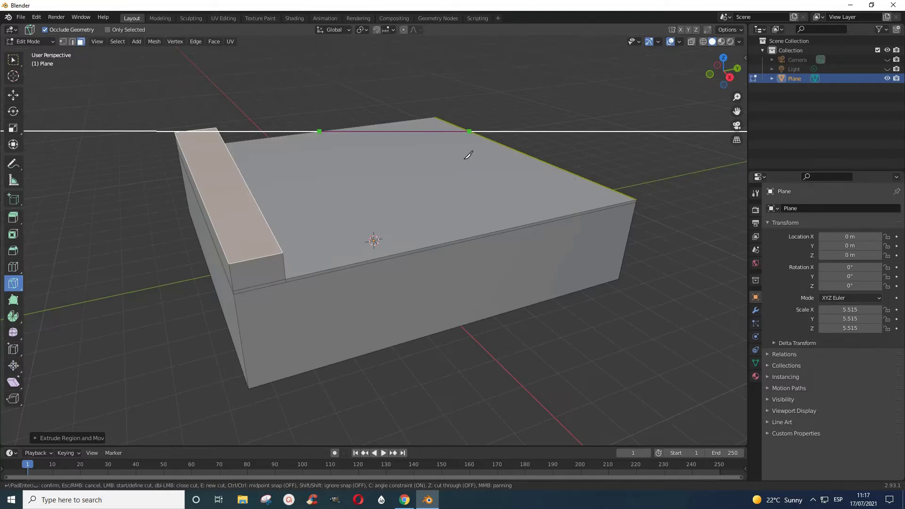
key("Escape")
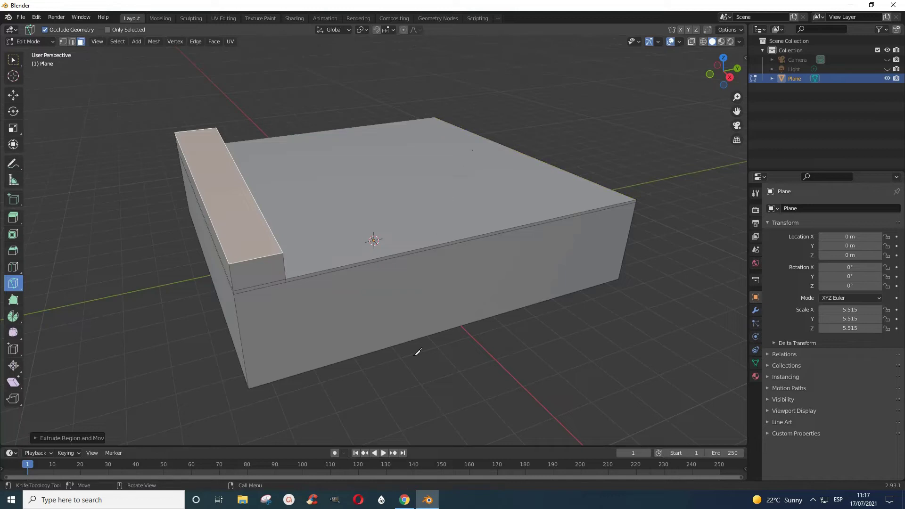
key("k")
left_click(328, 129)
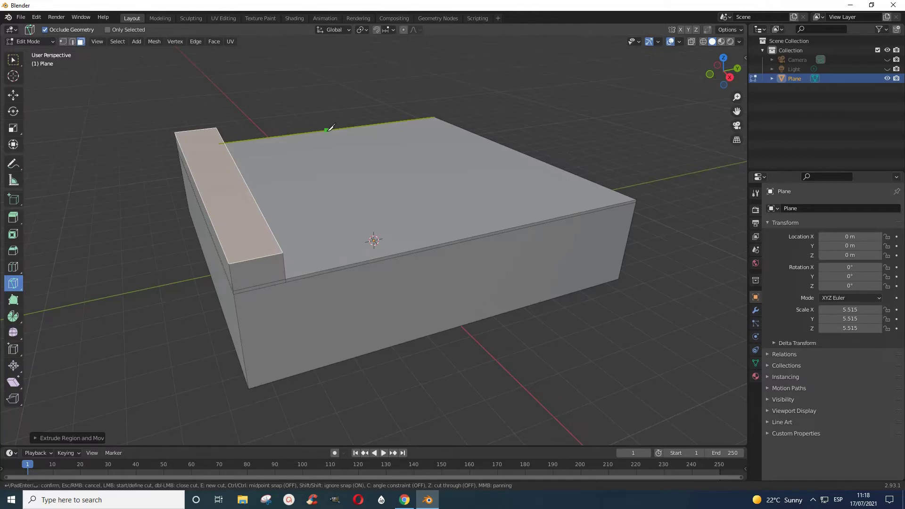
Knife-cut and confirm a straight edge across the main top face, back edge to front edge.
left_click(327, 129)
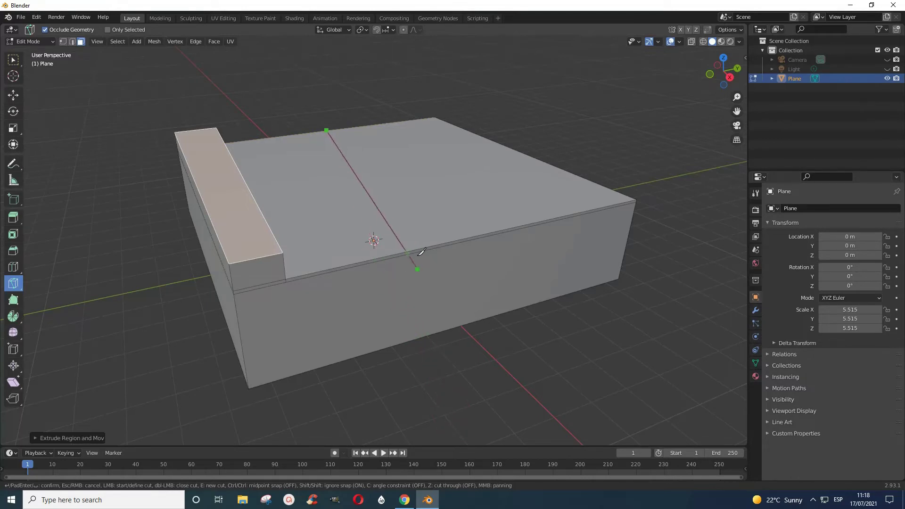
mouse_move(437, 204)
middle_mouse_down()
mouse_move(388, 195)
mouse_move(417, 148)
mouse_move(413, 208)
mouse_move(443, 204)
middle_mouse_up()
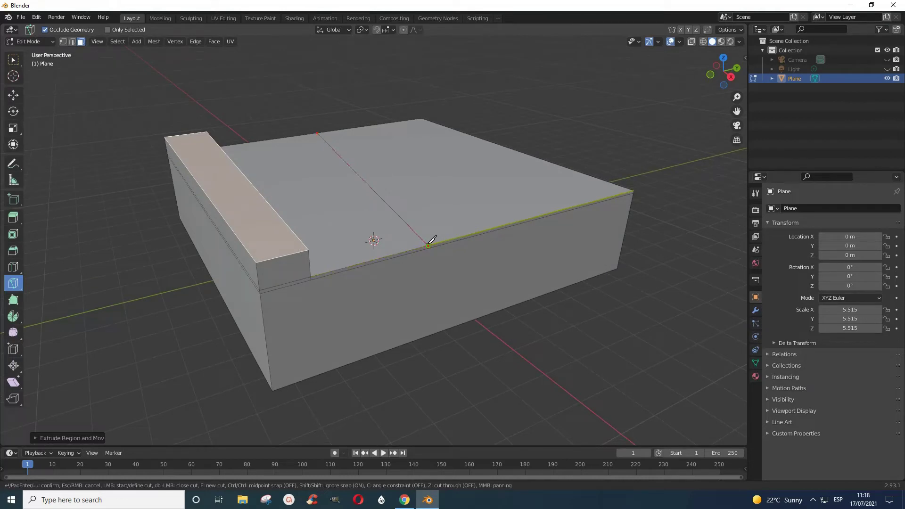
left_click(429, 243)
key("Return")
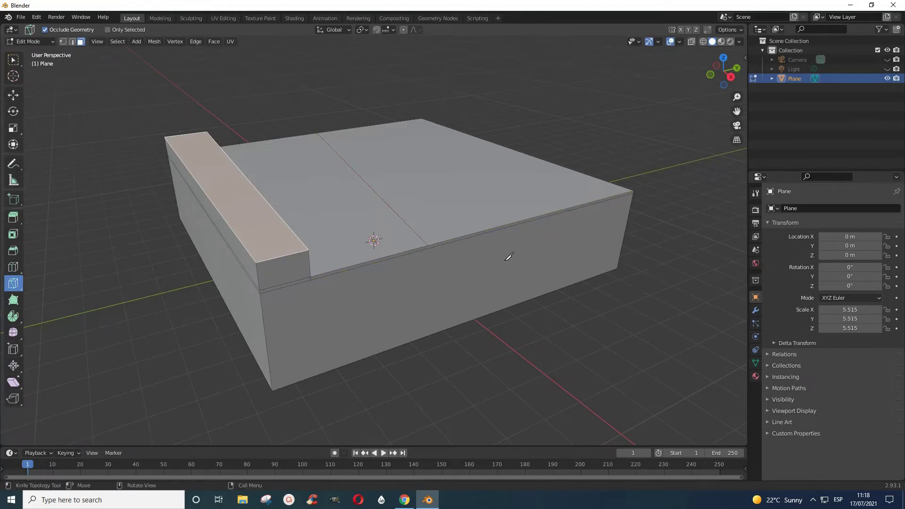
mouse_move(508, 257)
middle_mouse_down()
mouse_move(481, 188)
mouse_move(482, 273)
middle_mouse_up()
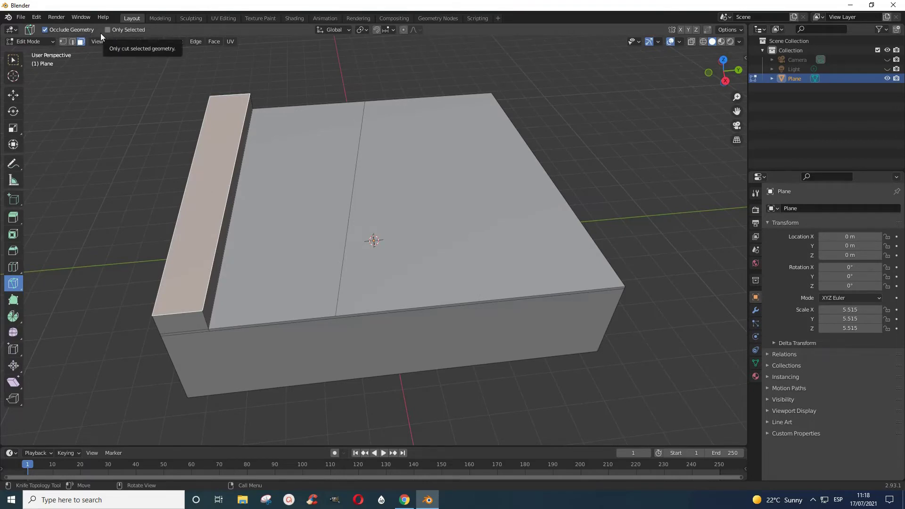
Turn off Occlude Geometry and knife-cut from the back-right corner vertex to the front edge.
left_click(45, 30)
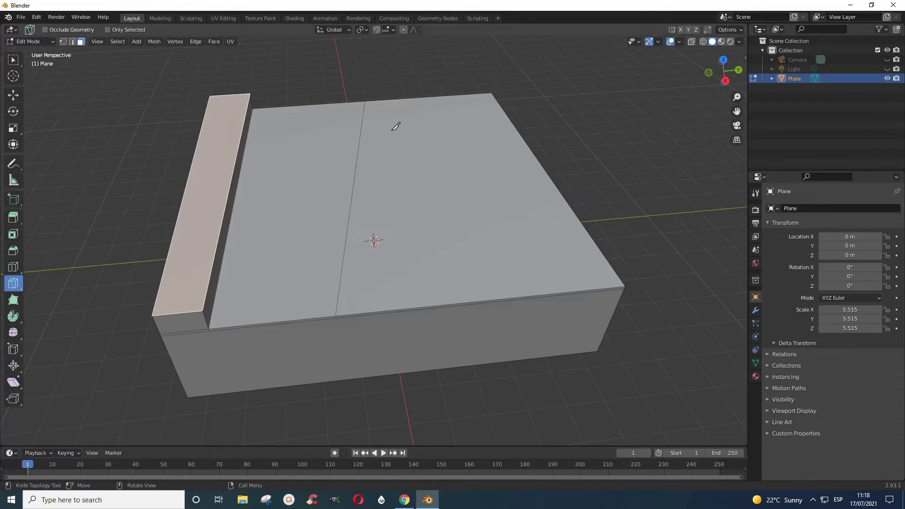
left_click(492, 94)
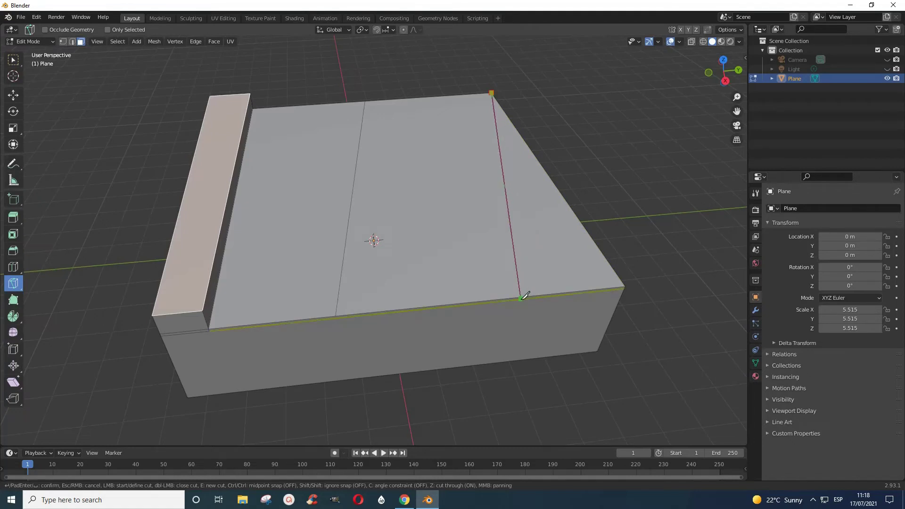
key("Escape")
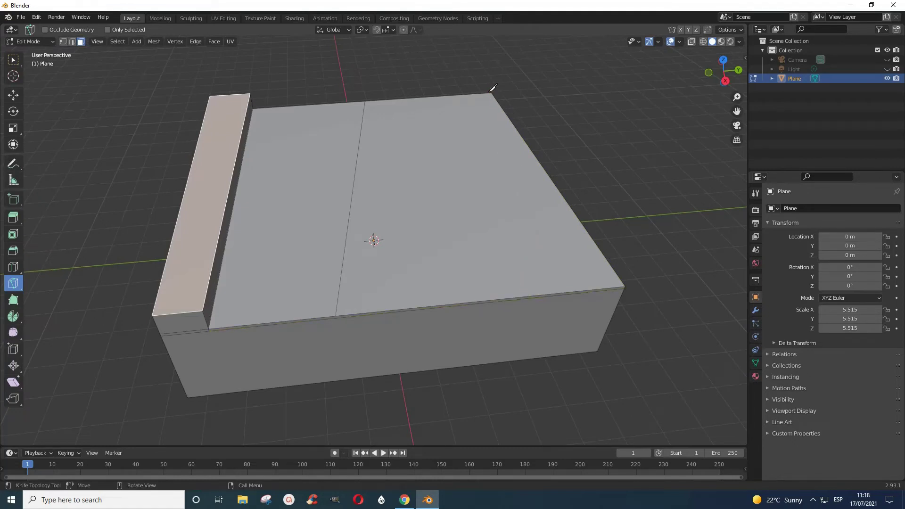
left_click(492, 93)
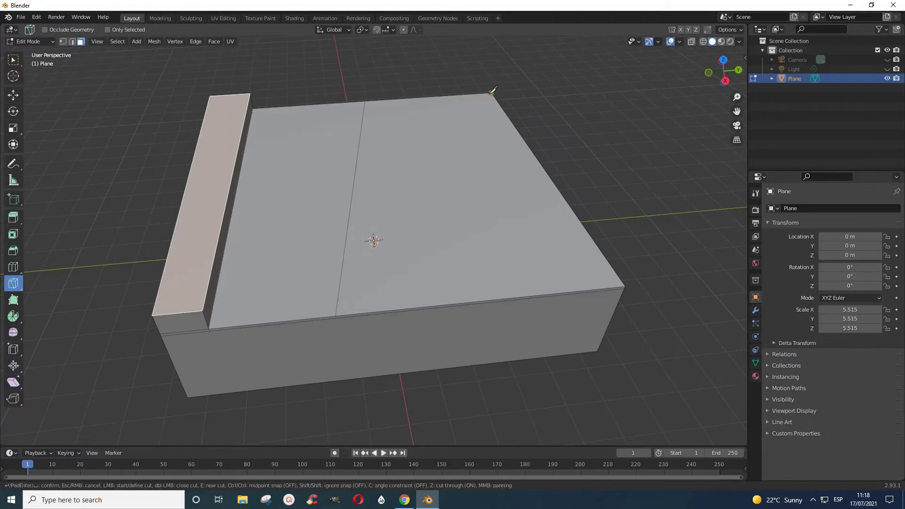
left_click(525, 295)
key("Return")
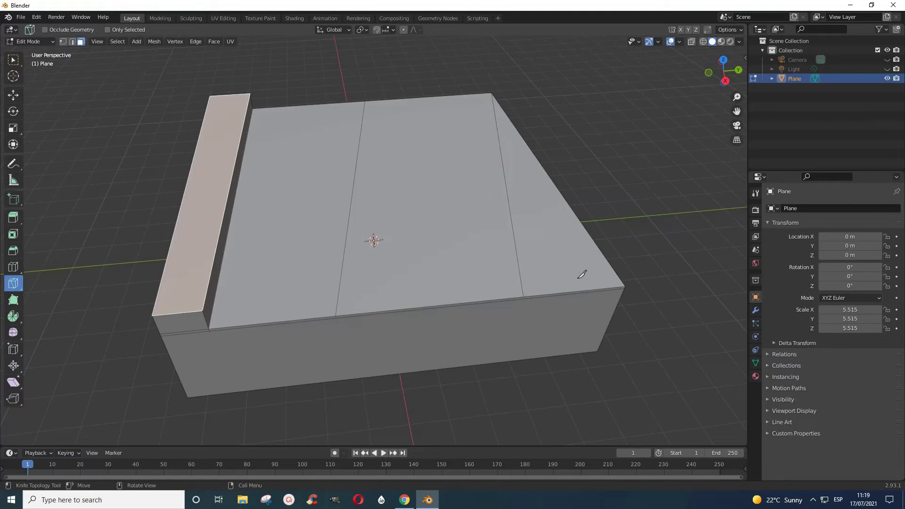
middle_click_drag(598, 323, 530, 315)
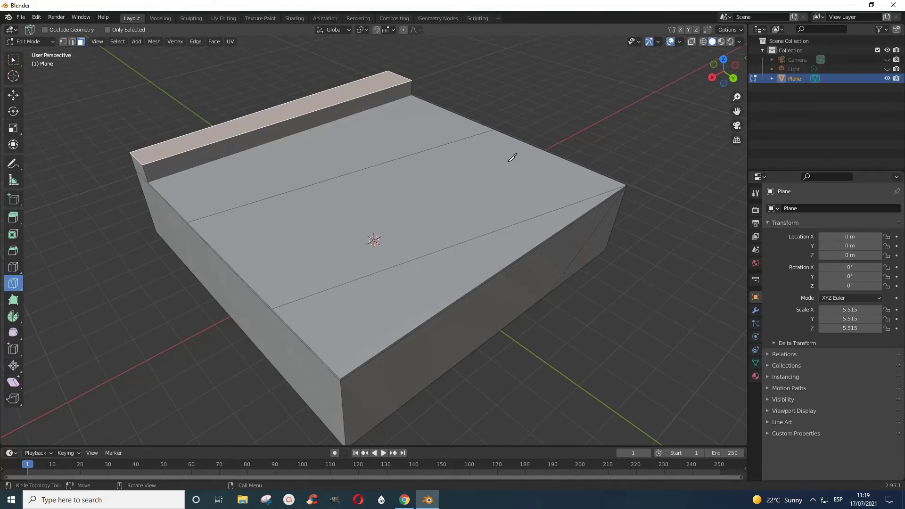
mouse_move(512, 157)
middle_mouse_down()
mouse_move(423, 178)
mouse_move(415, 144)
mouse_move(449, 92)
mouse_move(491, 137)
mouse_move(545, 162)
mouse_move(556, 152)
middle_mouse_up()
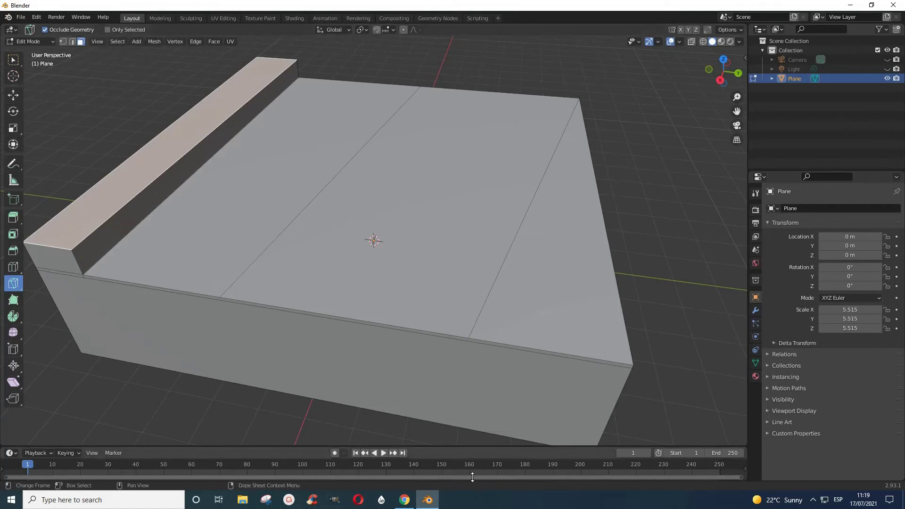
After a cancelled attempt, knife-cut a third edge beside the ridge, back edge to front edge.
left_click(487, 90)
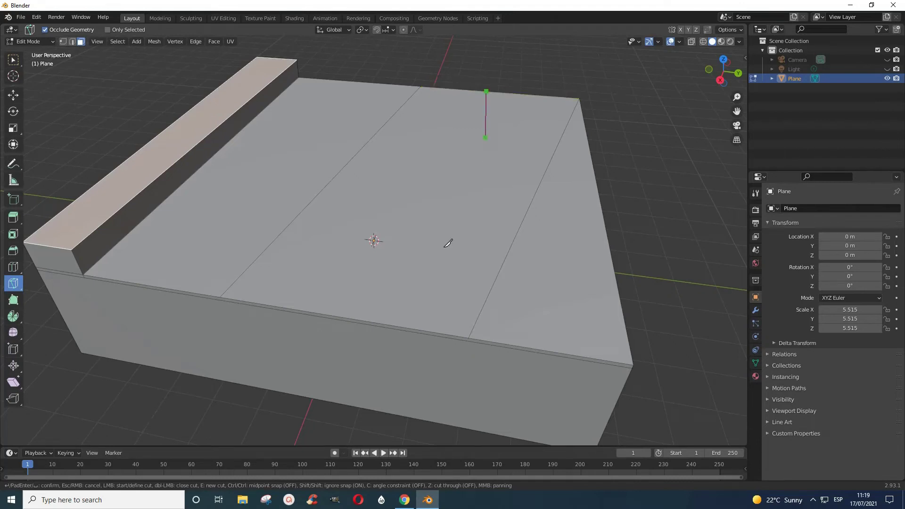
left_click(380, 326)
double_click(412, 419)
key("Escape")
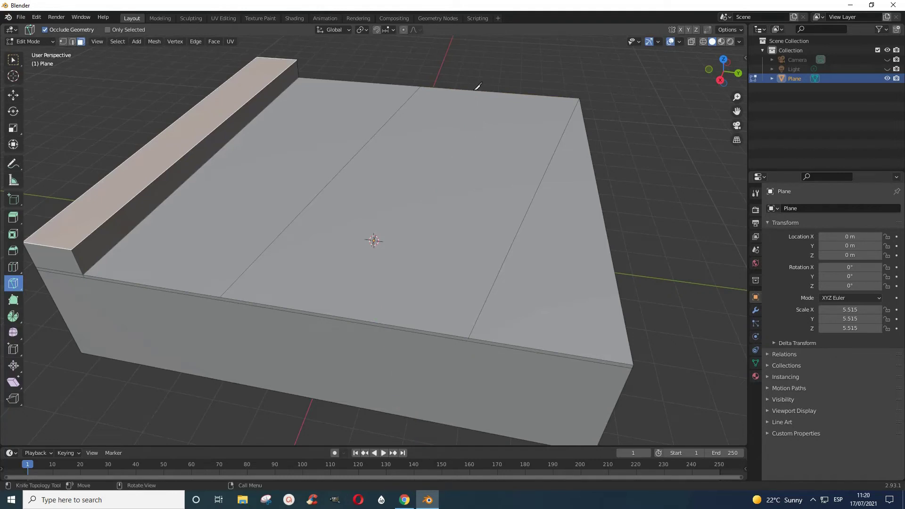
left_click(474, 89)
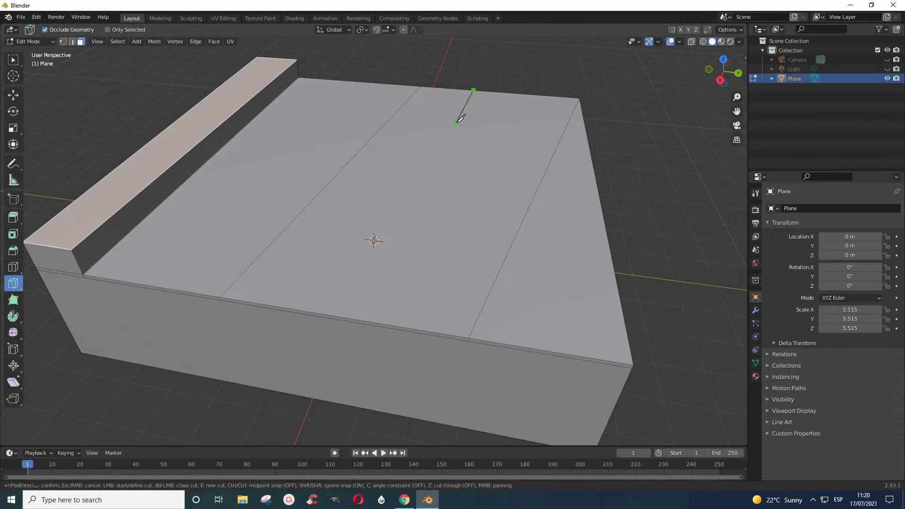
left_click(366, 321)
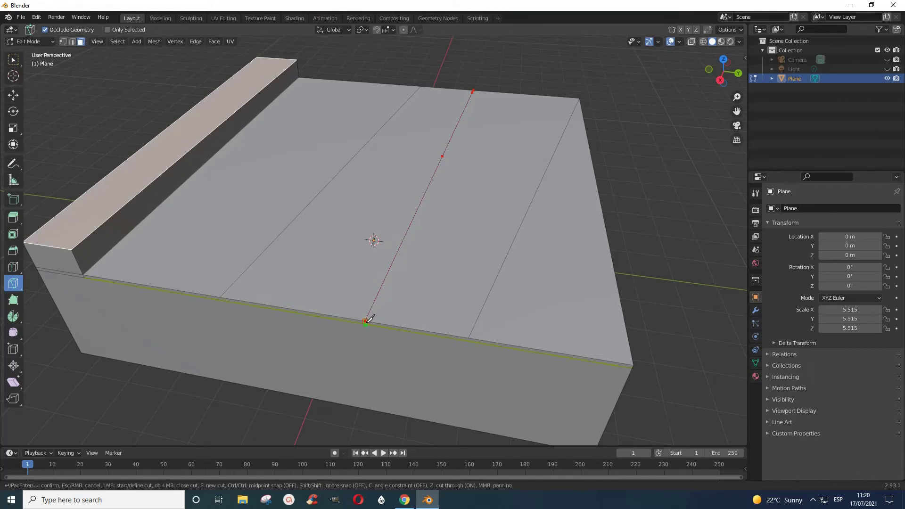
key("Return")
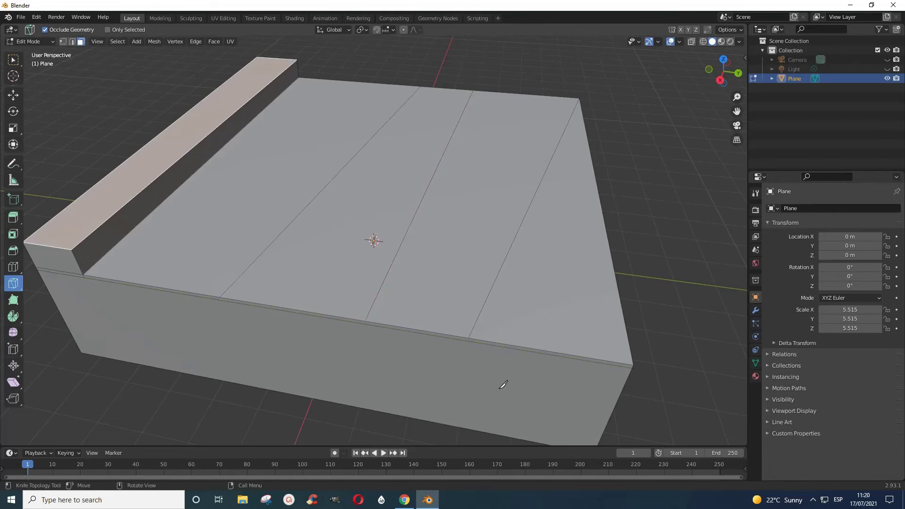
middle_click_drag(566, 376, 409, 366)
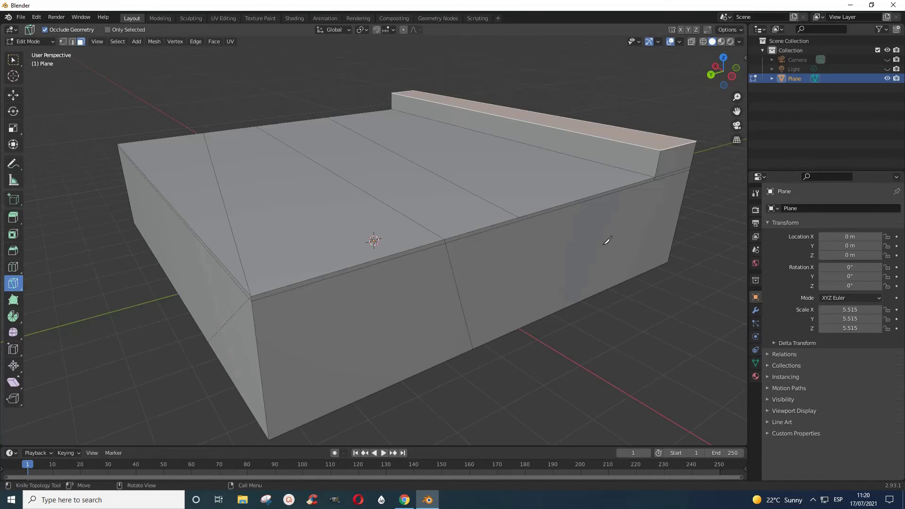
middle_click_drag(607, 239, 667, 202)
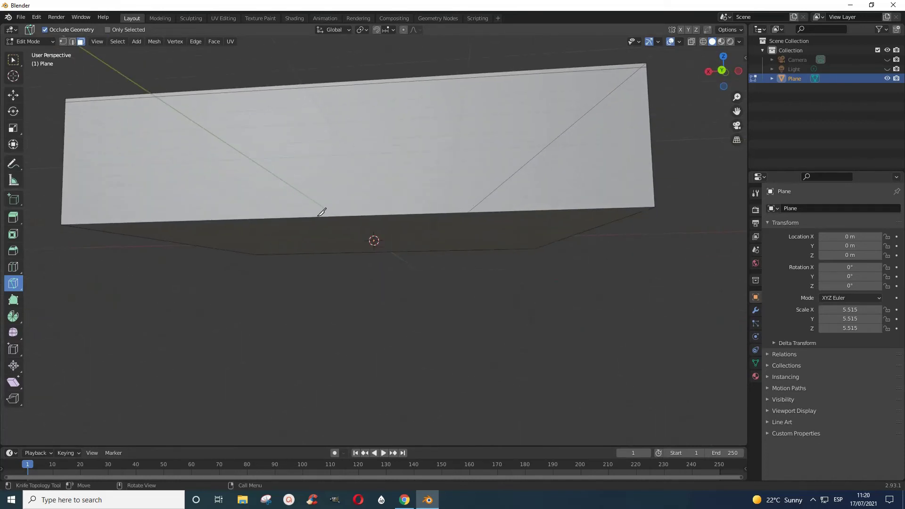
mouse_move(269, 185)
middle_mouse_down()
mouse_move(281, 208)
mouse_move(414, 250)
mouse_move(469, 242)
mouse_move(453, 253)
mouse_move(414, 252)
mouse_move(382, 238)
mouse_move(387, 219)
middle_mouse_up()
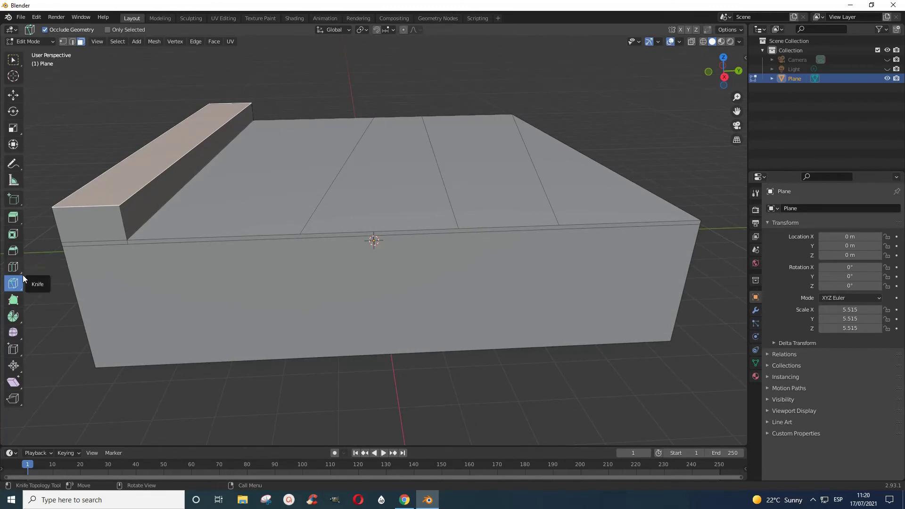
Pick Bisect from the Knife tool flyout, then open the Add menu.
left_click(22, 290)
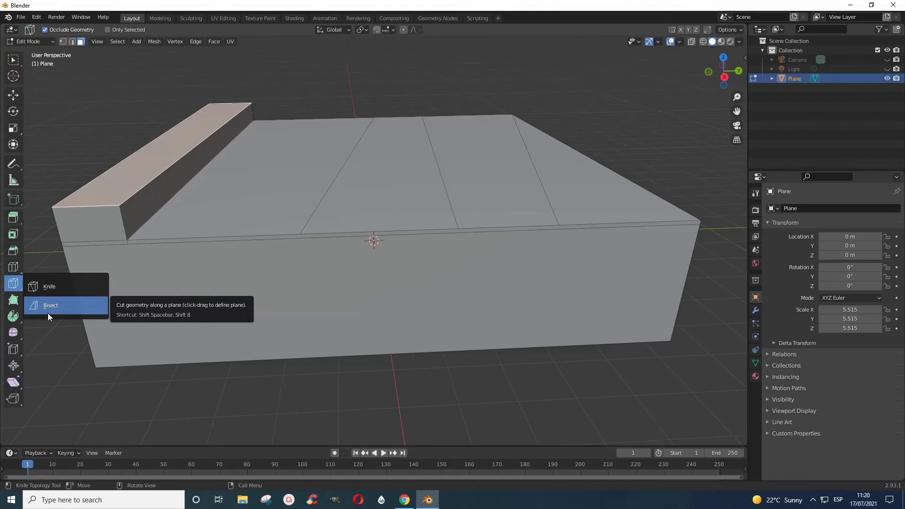
left_click(48, 313)
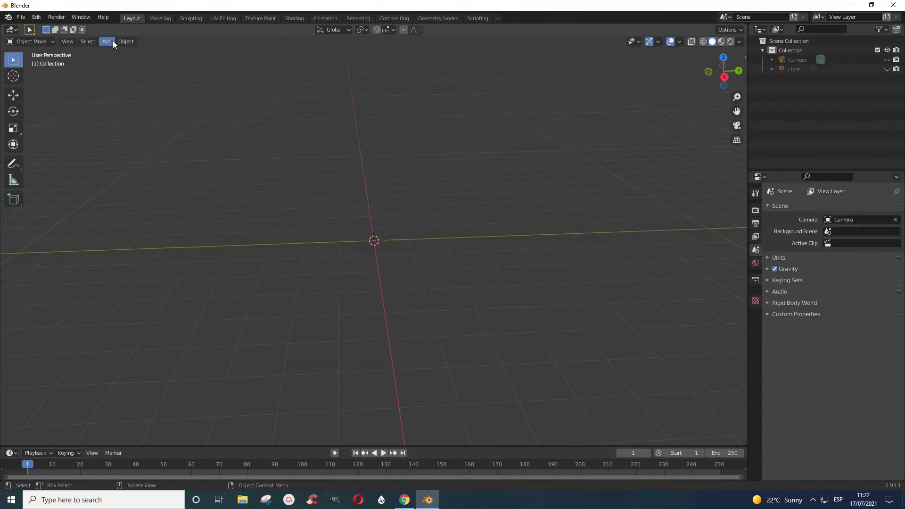
left_click(108, 41)
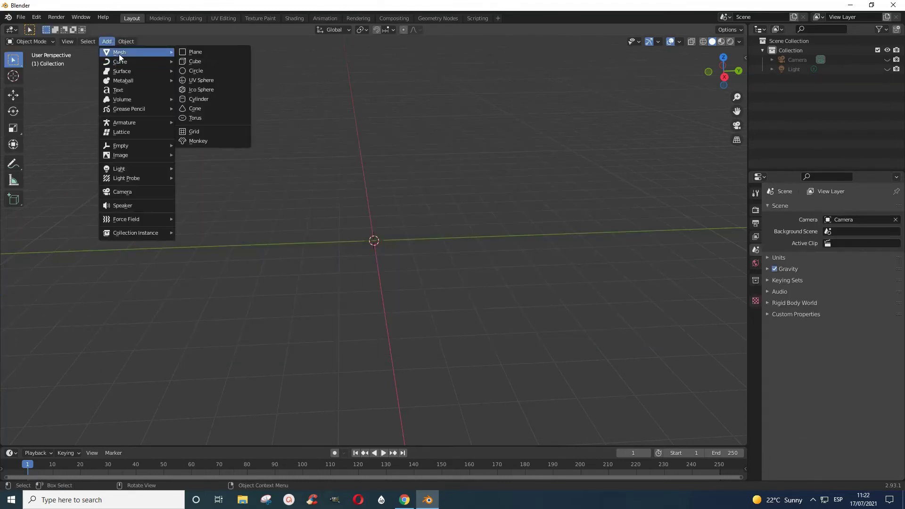
Add a plane at the origin and scale it up.
left_click(209, 55)
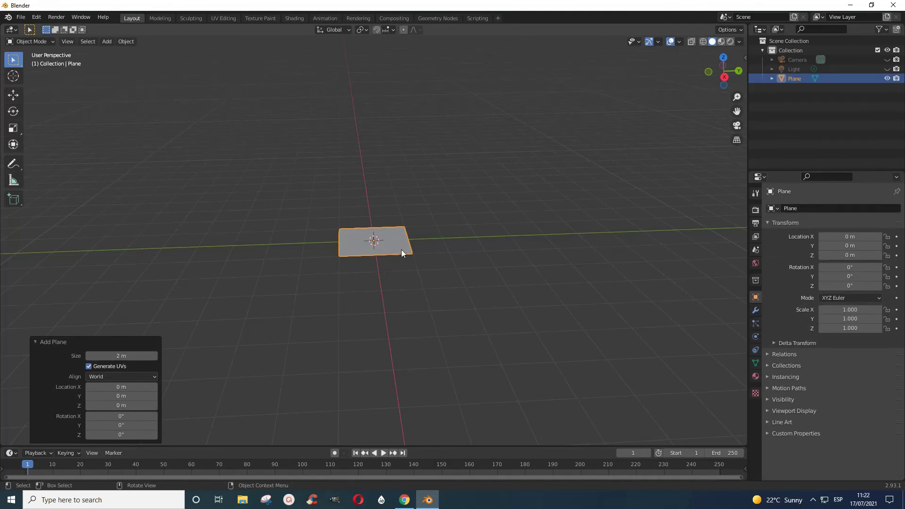
key("s")
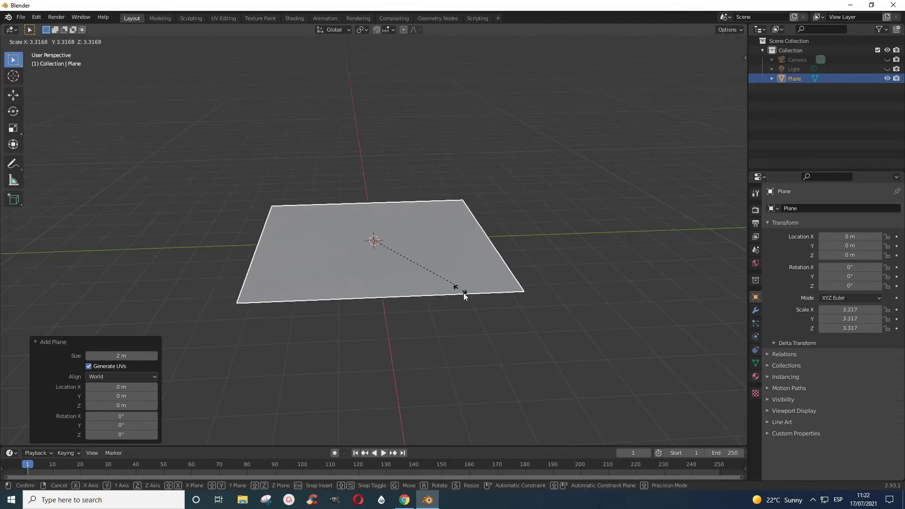
left_click(465, 294)
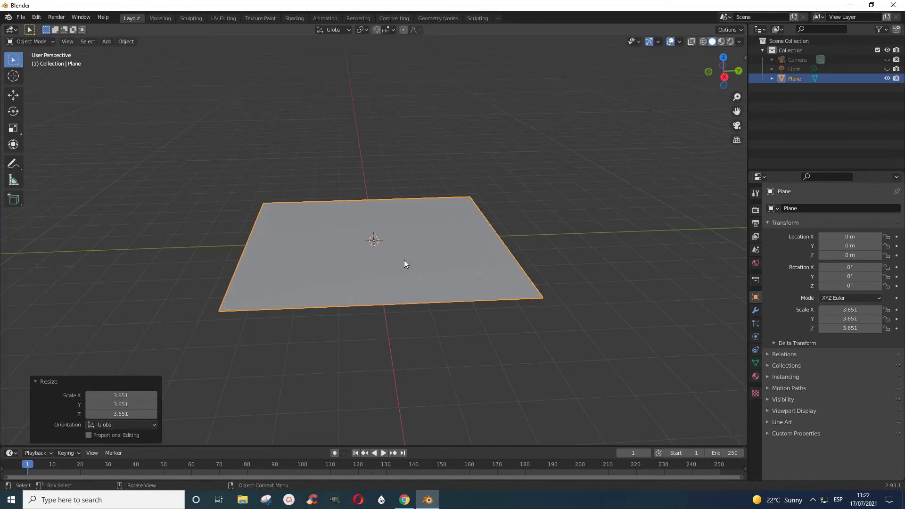
In Edit Mode, extrude the plane upward into a slab and select its top face.
key("Tab")
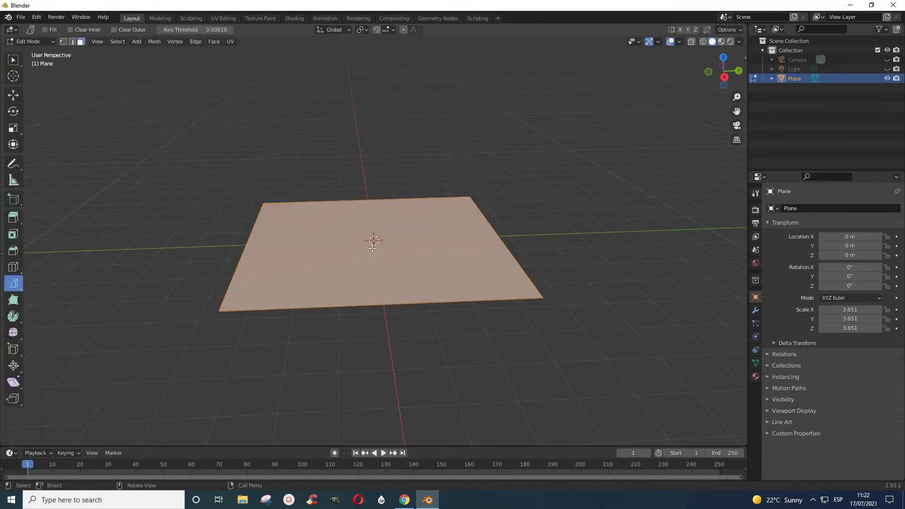
key("e")
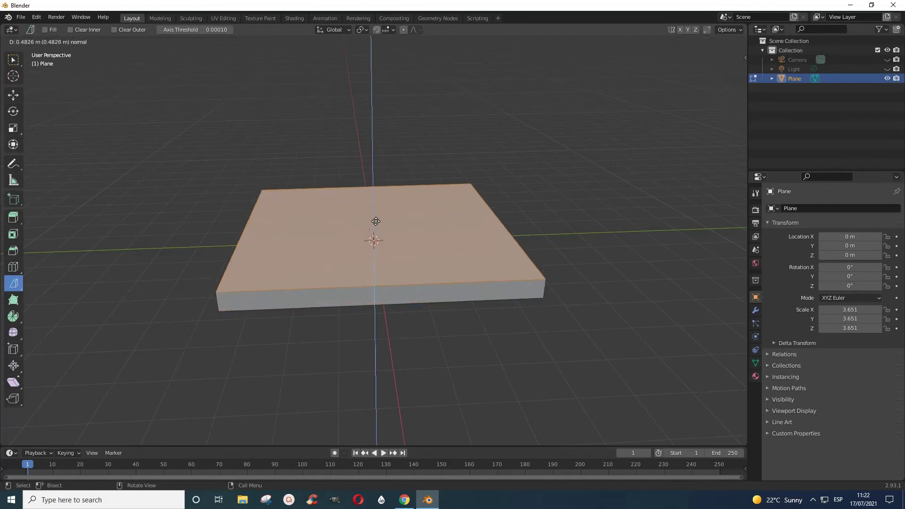
left_click(376, 219)
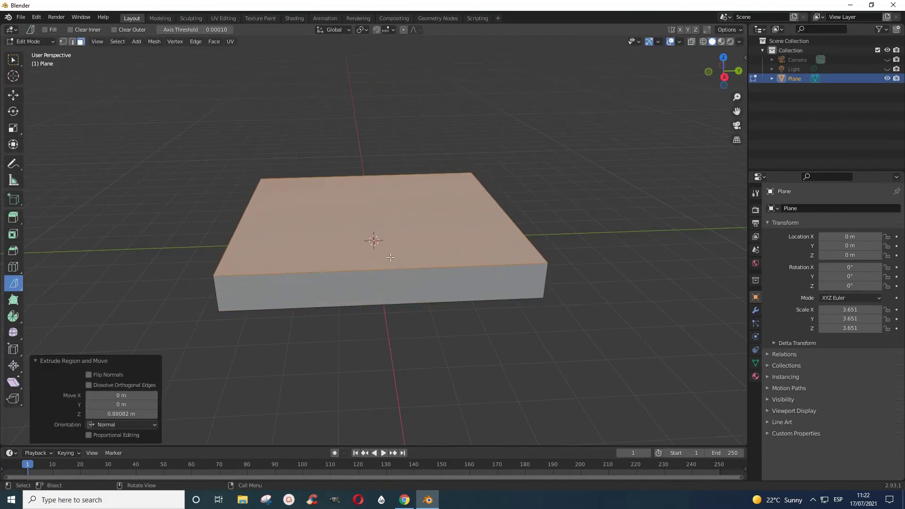
left_click(463, 347)
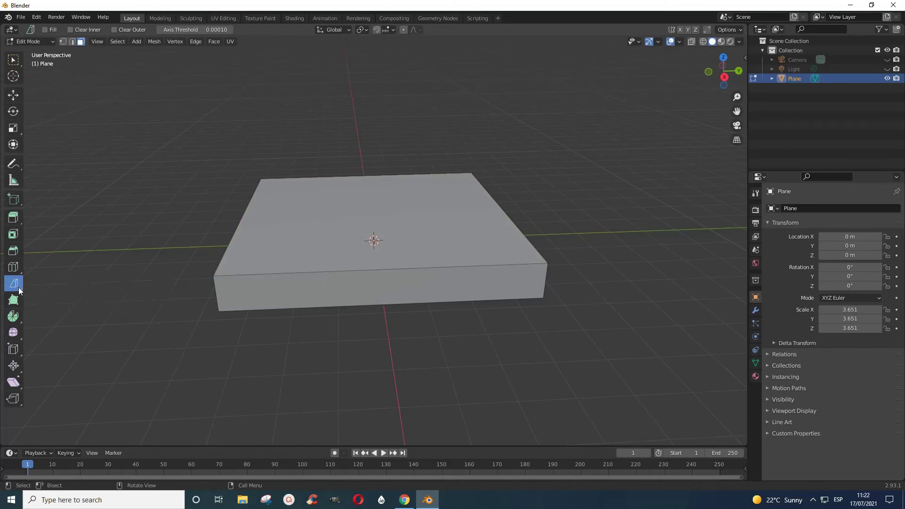
left_click(307, 260)
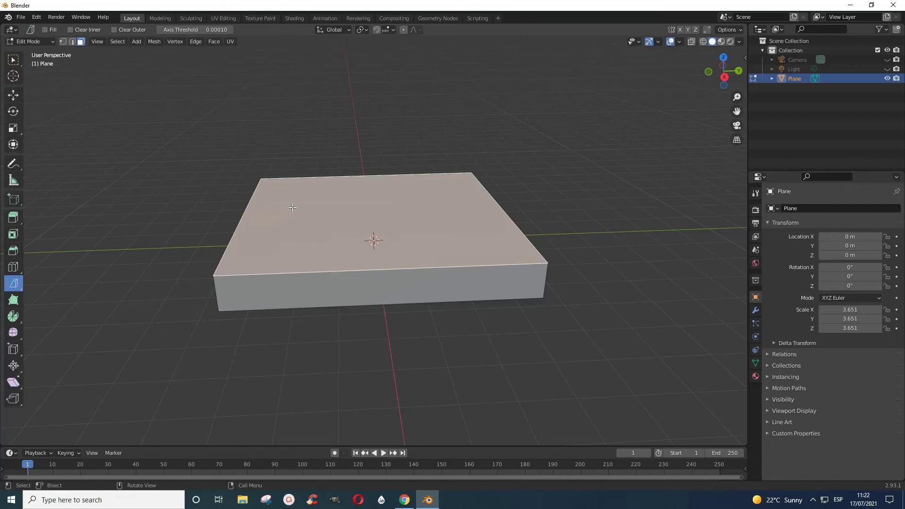
Select the whole slab and draw a Bisect line across it with Clear Inner enabled.
key("a")
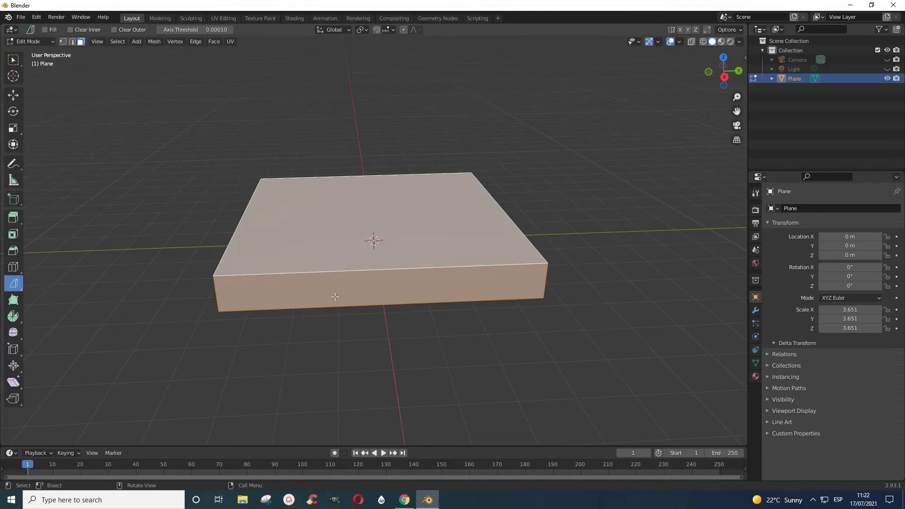
mouse_move(347, 158)
left_mouse_down()
mouse_move(347, 269)
mouse_move(359, 280)
left_mouse_up()
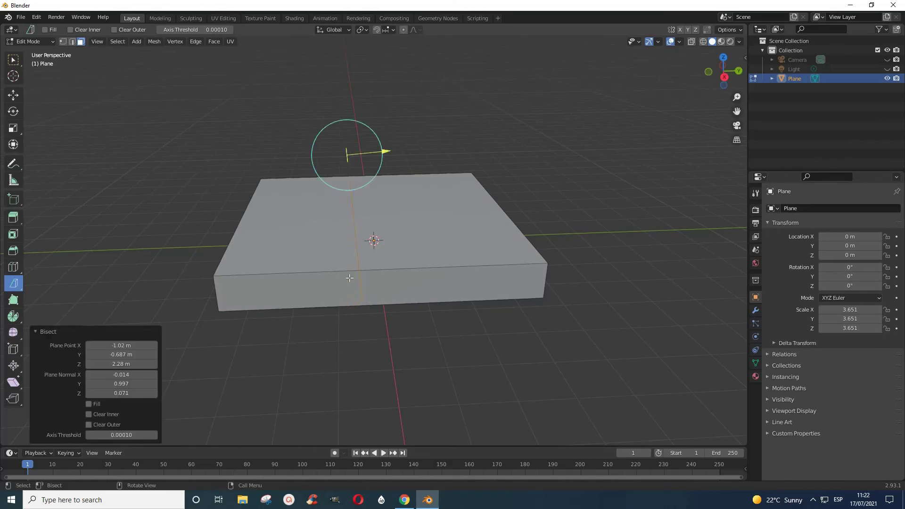
left_click(88, 414)
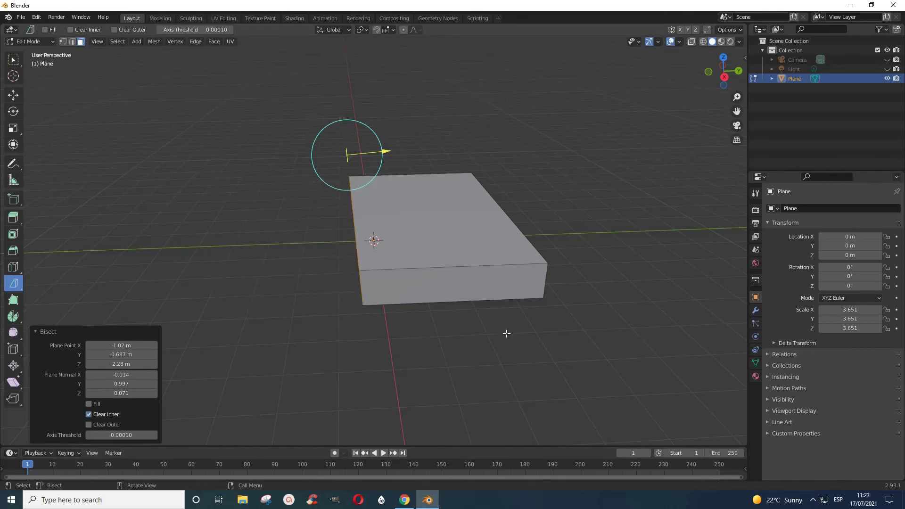
mouse_move(507, 334)
middle_mouse_down()
mouse_move(548, 323)
mouse_move(555, 310)
middle_mouse_up()
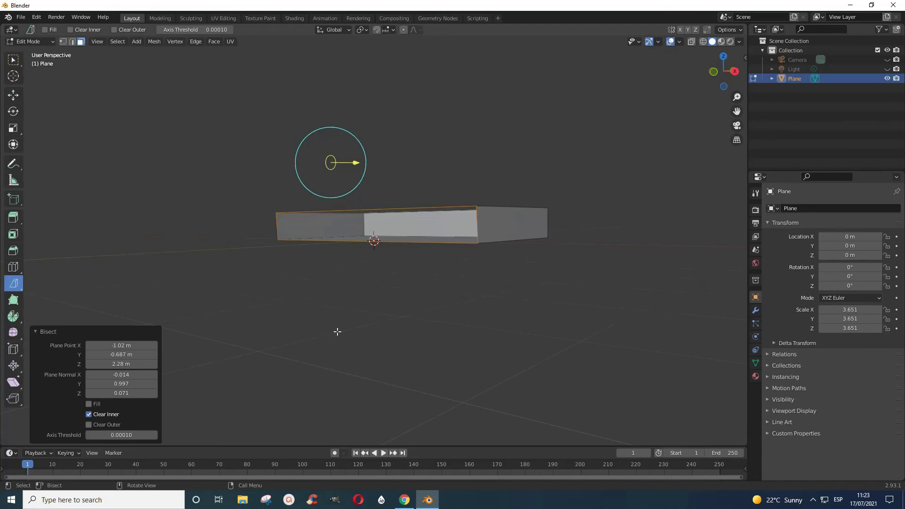
Toggle Fill on and off, swap Clear Inner for Clear Outer, and finish the bisect.
left_click(90, 404)
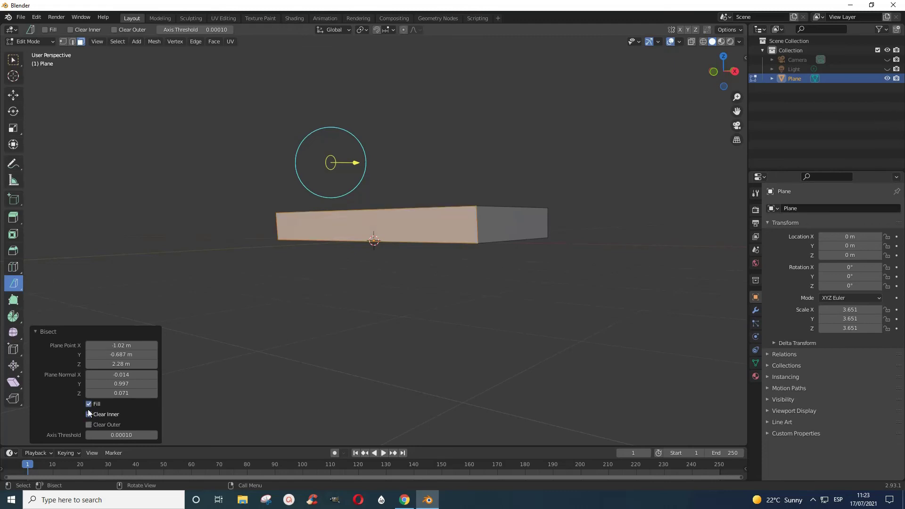
left_click(90, 405)
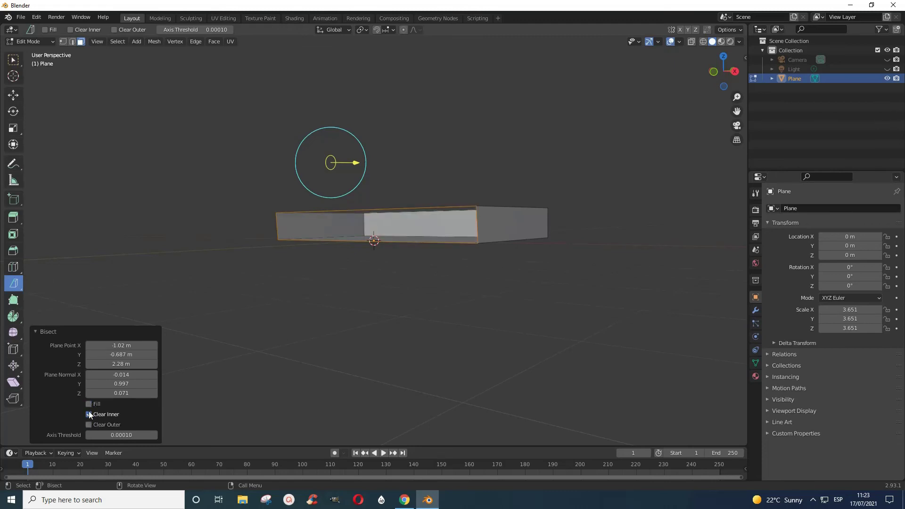
left_click(89, 415)
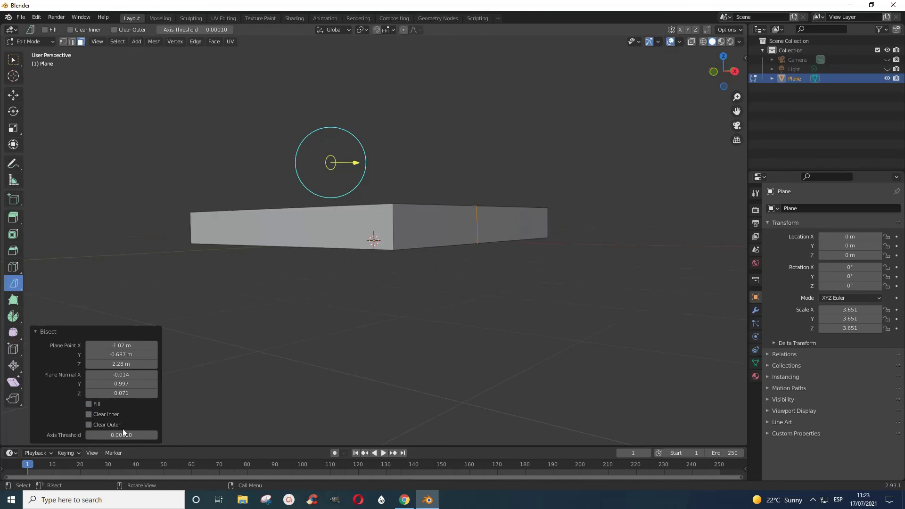
middle_click_drag(500, 352, 439, 378)
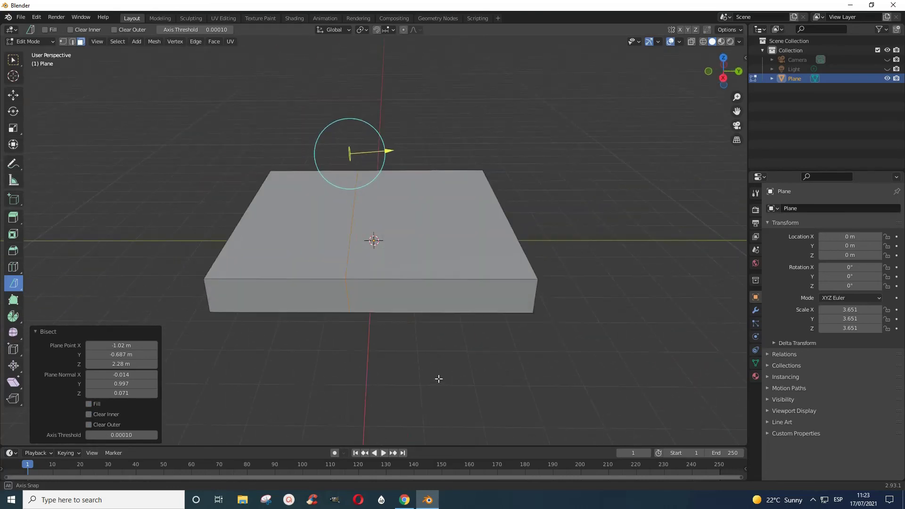
left_click(89, 425)
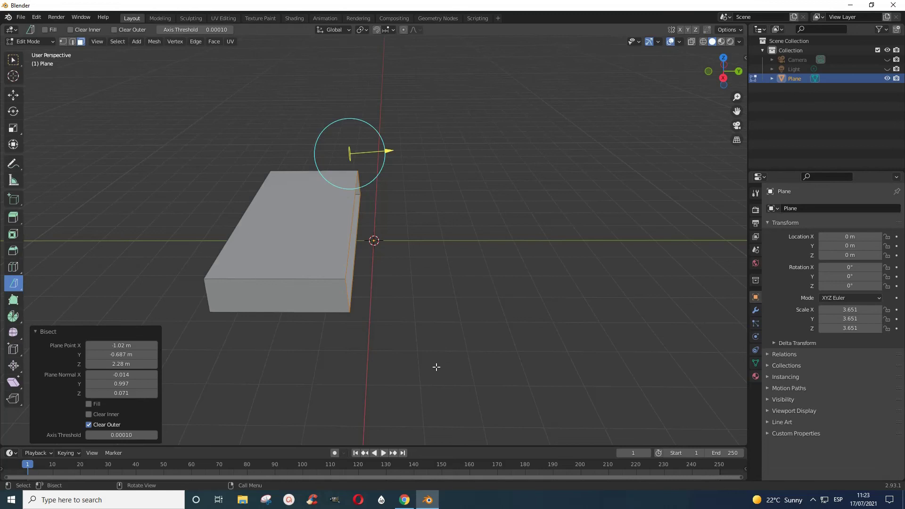
left_click(508, 356)
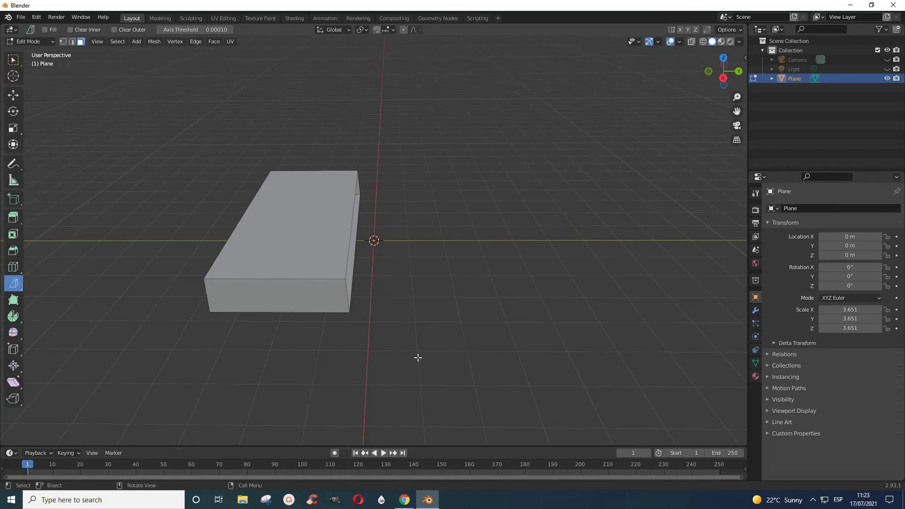
Reopen the last Bisect with F9, switching from Clear Outer to Clear Inner.
key("F9")
key("F9")
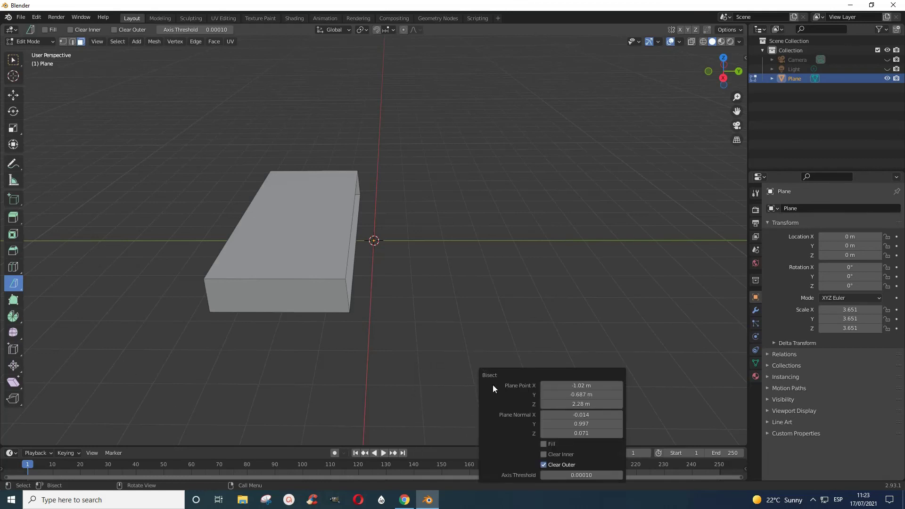
left_click(545, 462)
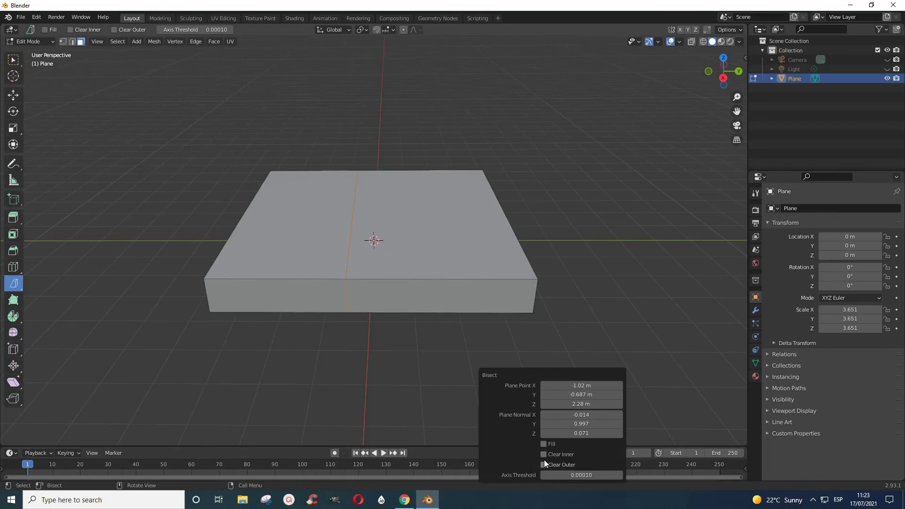
left_click(544, 455)
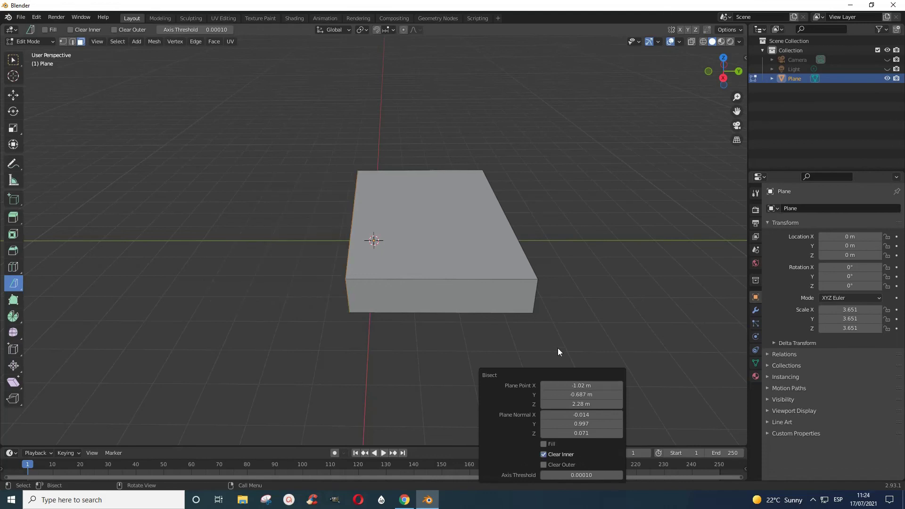